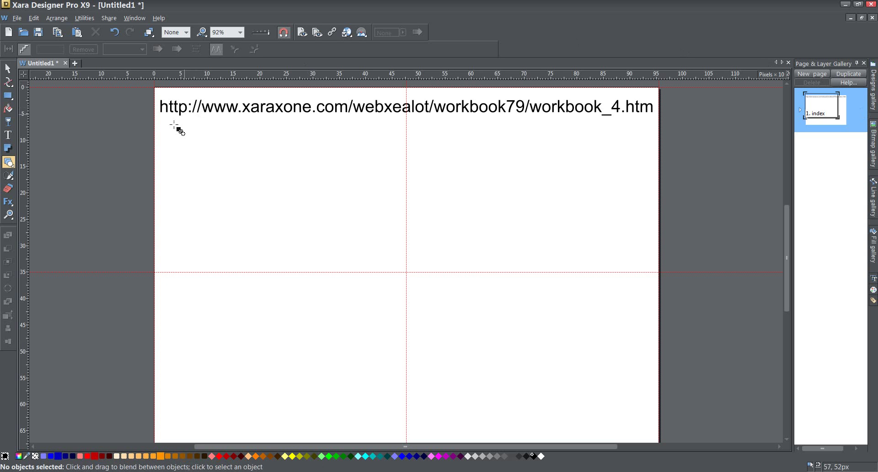
# Switch from the Blend tool to the Selector tool.
pyautogui.click(8, 68)
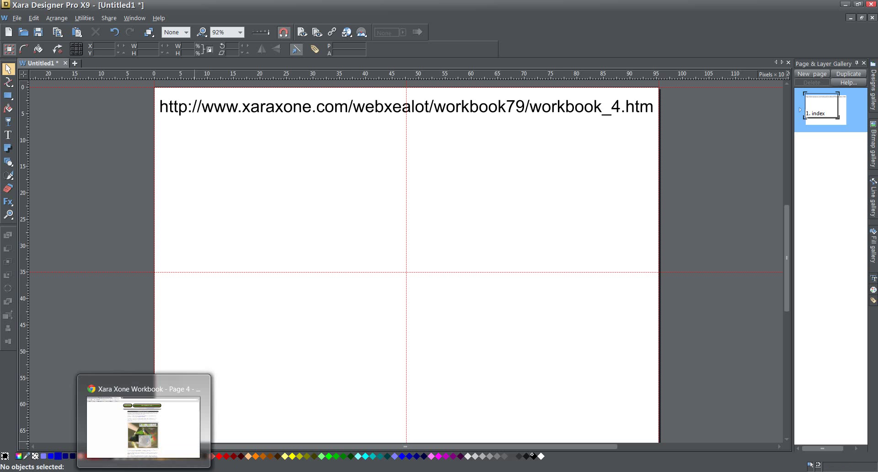
# Scroll through Workbook Page 4's animation tutorial in Chrome.
pyautogui.click(147, 398)
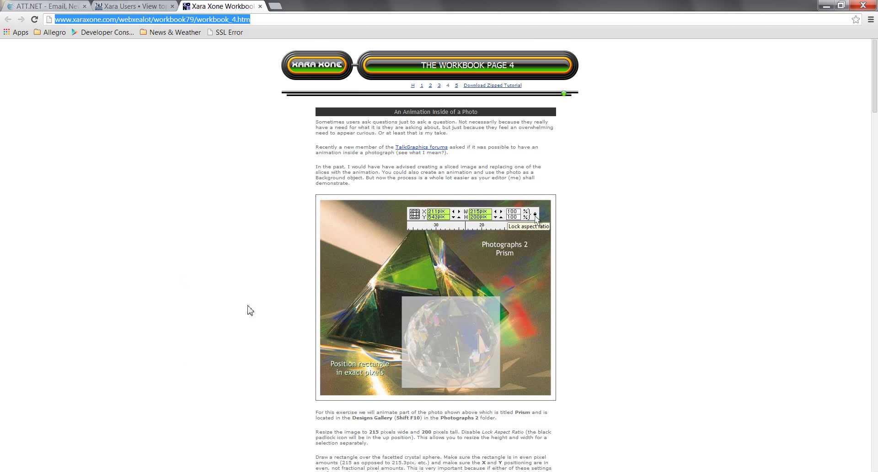
pyautogui.scroll(-20, 251, 304)
pyautogui.scroll(-7, 256, 294)
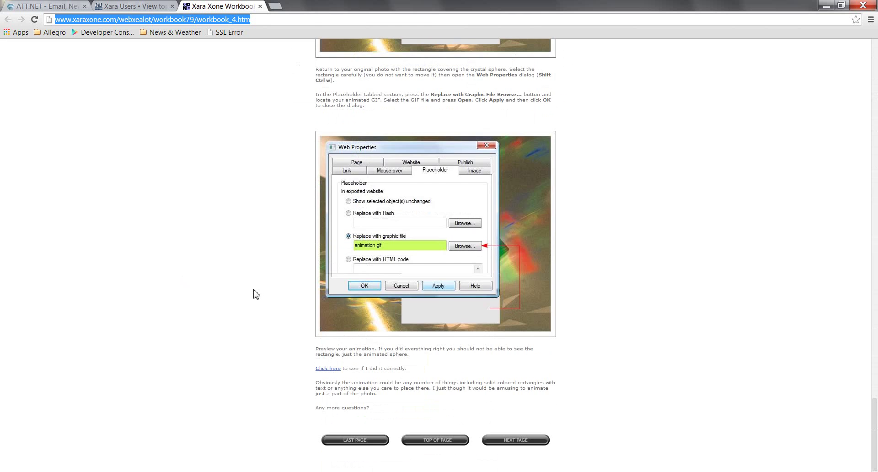
pyautogui.scroll(3, 261, 293)
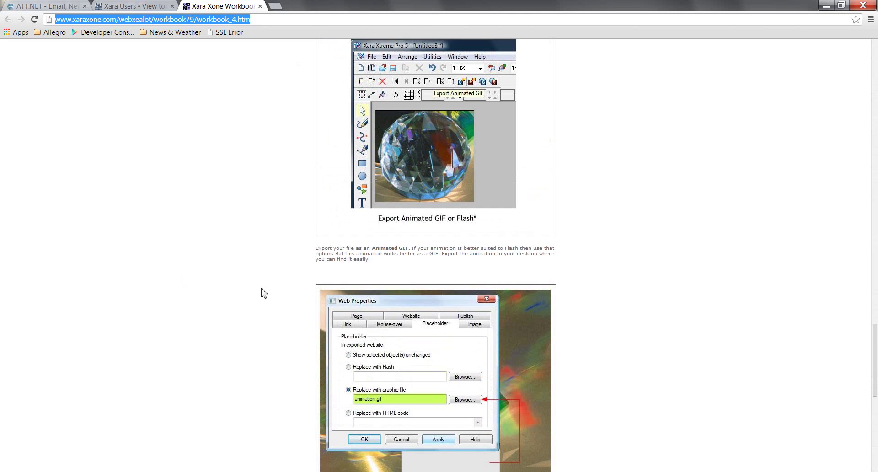
pyautogui.scroll(2, 264, 294)
pyautogui.scroll(-10, 264, 293)
pyautogui.scroll(18, 264, 293)
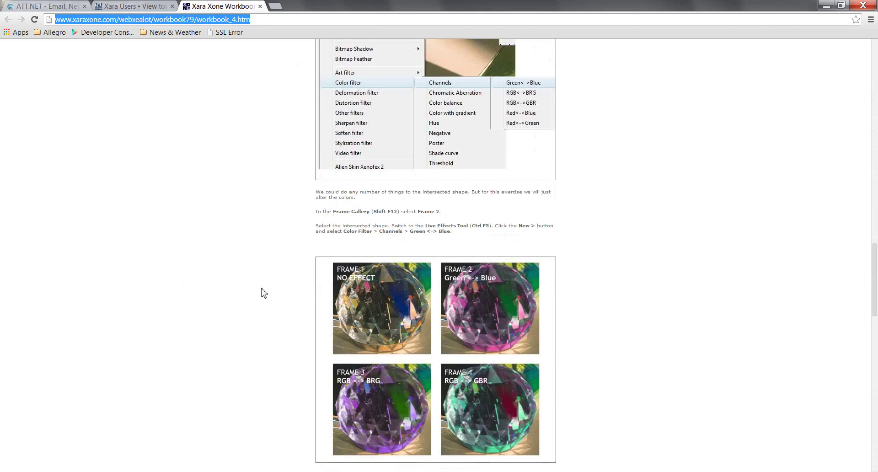
pyautogui.scroll(20, 264, 293)
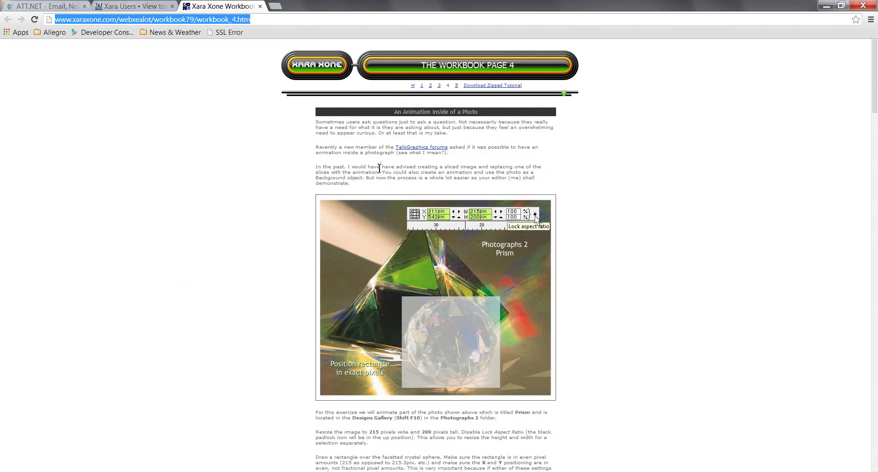
# Preview the finished animated crystal sphere example, then return to Xara.
pyautogui.scroll(-3, 662, 232)
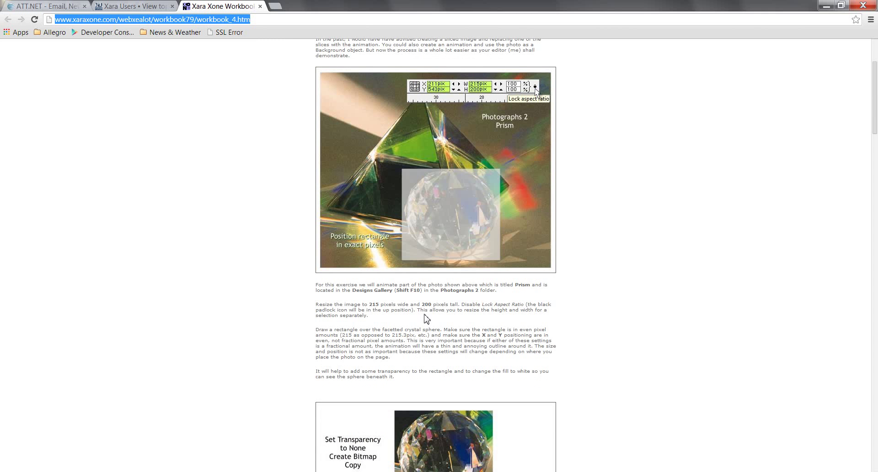
pyautogui.scroll(-20, 426, 319)
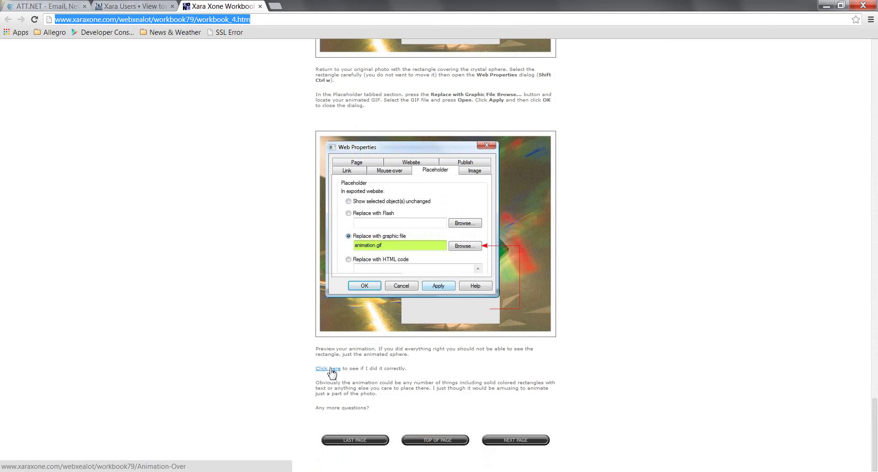
pyautogui.click(328, 369)
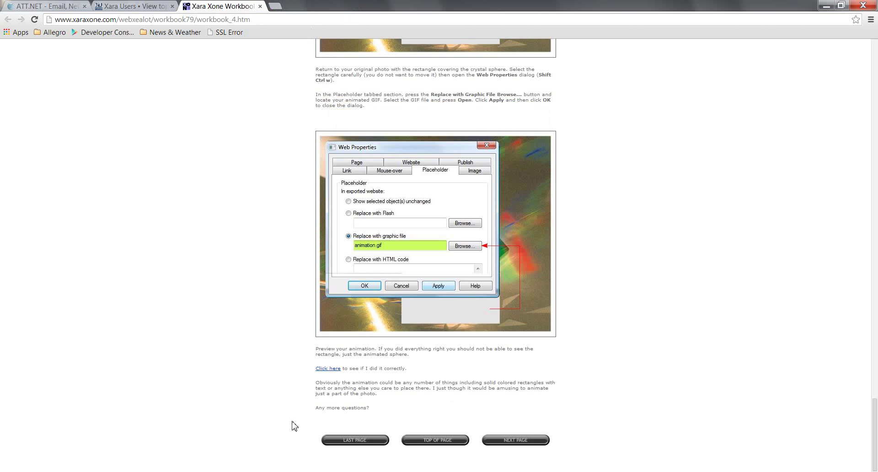
pyautogui.hotkey('alt', 'Tab')
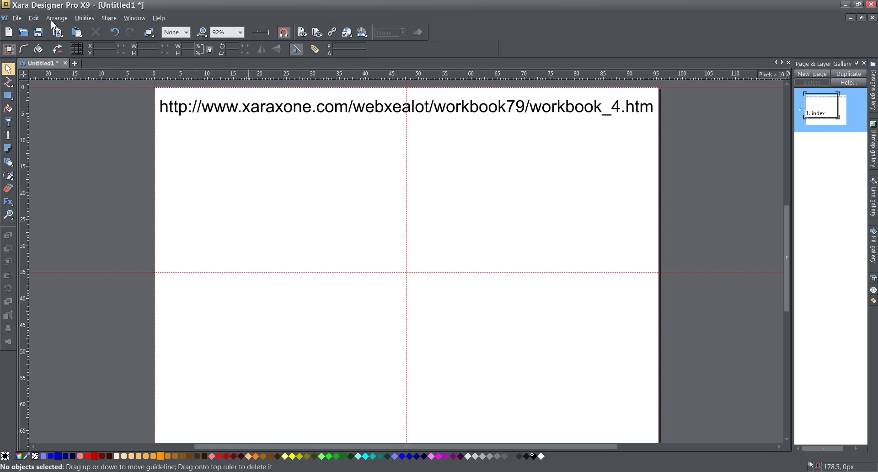
# Import text and graphics from the pasted Animation-Over web page URL.
pyautogui.click(17, 18)
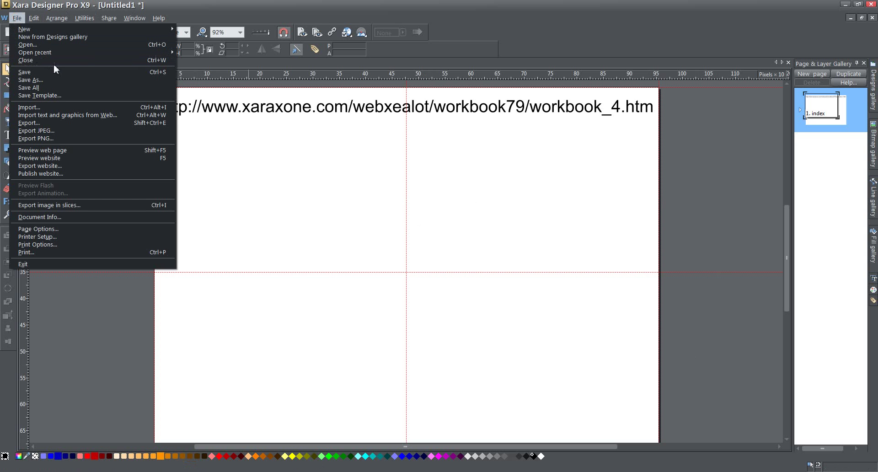
pyautogui.click(72, 115)
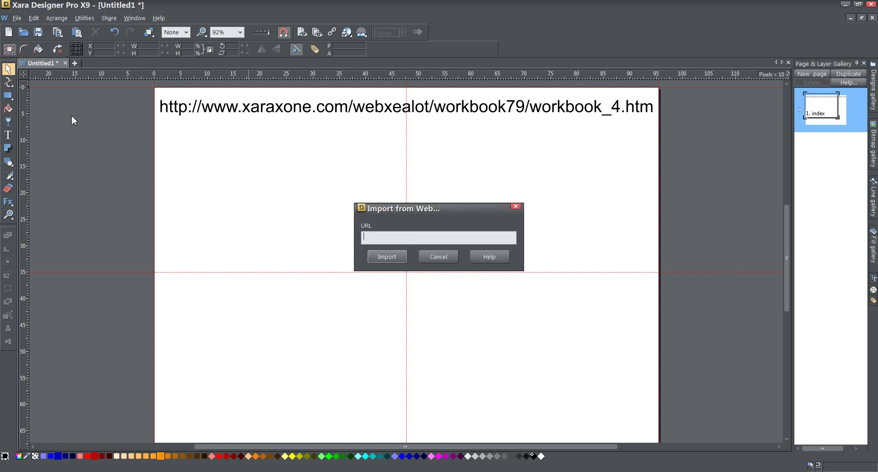
pyautogui.hotkey('ctrl', 'v')
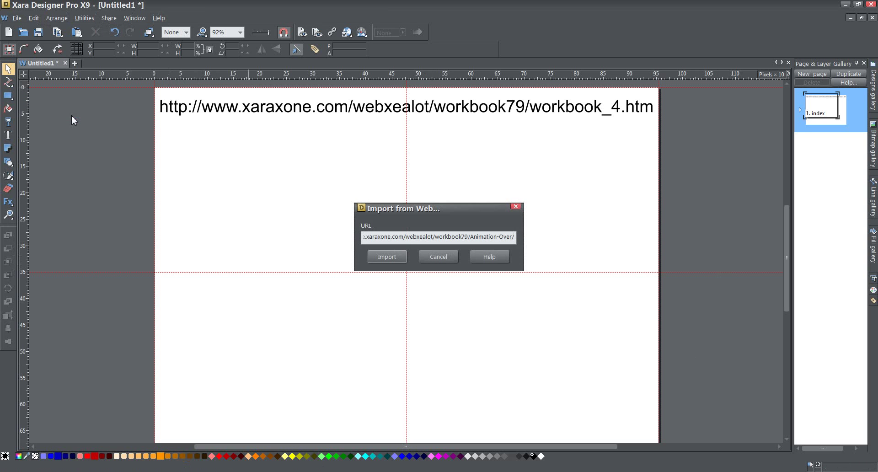
pyautogui.click(379, 258)
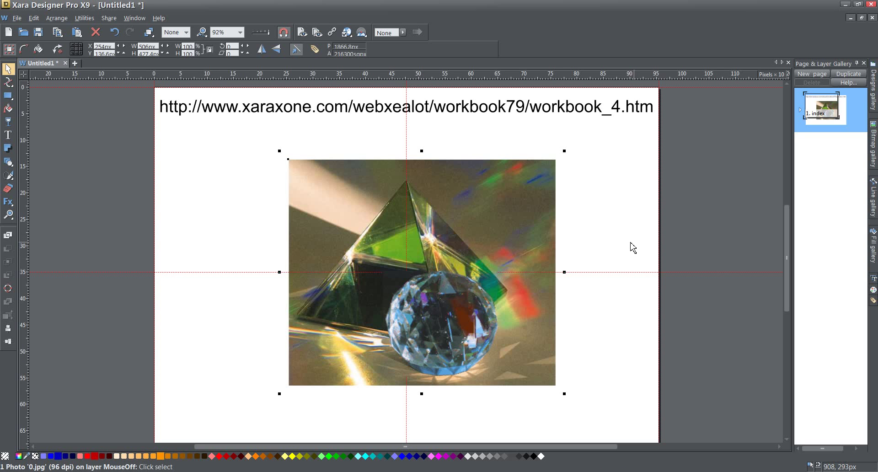
# Remove the extra crystal sphere close-up photo and select the remaining prism photo.
pyautogui.click(632, 244)
pyautogui.moveTo(631, 245); pyautogui.dragTo(358, 421)
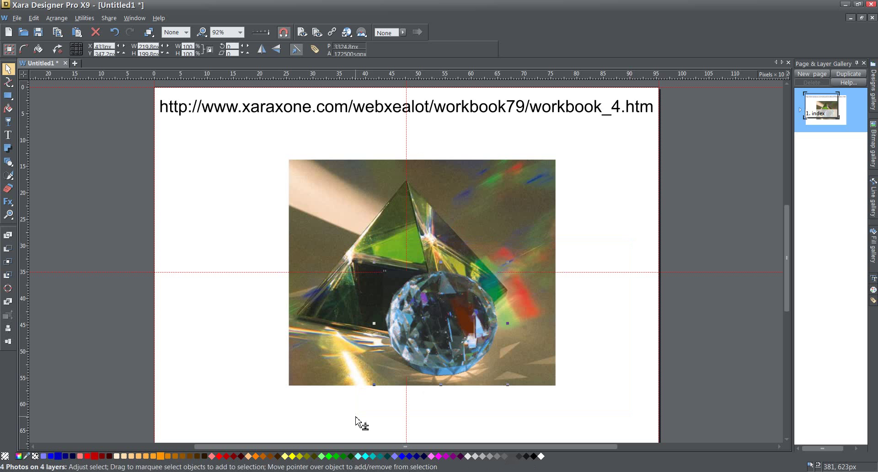
pyautogui.press('Right')
pyautogui.press('Right')
pyautogui.press('Right')
pyautogui.press('Right')
pyautogui.press('Right')
pyautogui.press('Right')
pyautogui.press('Right')
pyautogui.press('Right')
pyautogui.press('Right')
pyautogui.press('Right')
pyautogui.press('Right')
pyautogui.press('Right')
pyautogui.press('Right')
pyautogui.press('Right')
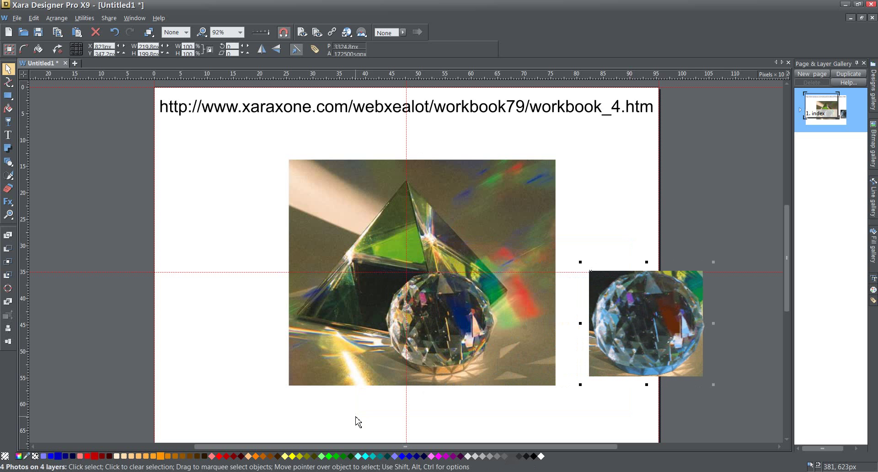
pyautogui.press('ctrl')
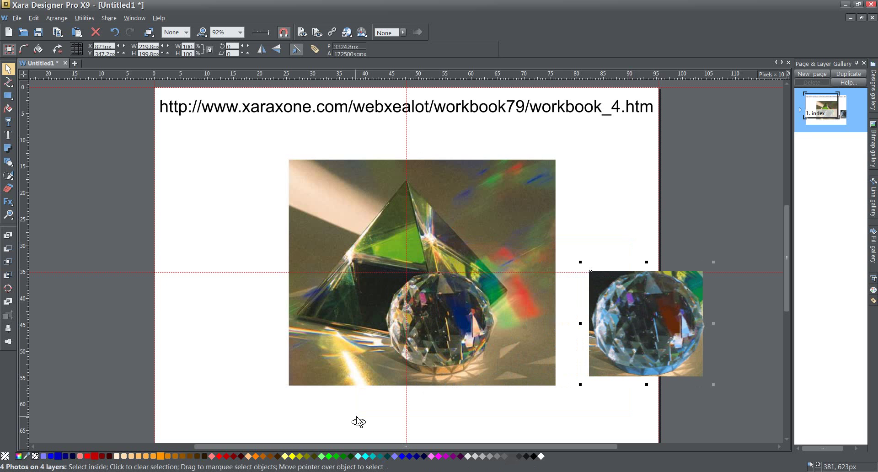
pyautogui.hotkey('ctrl', 'x')
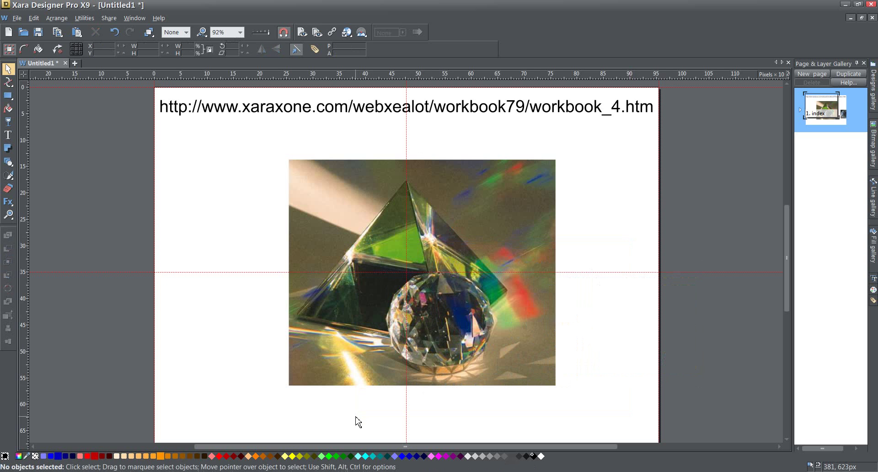
pyautogui.click(480, 229)
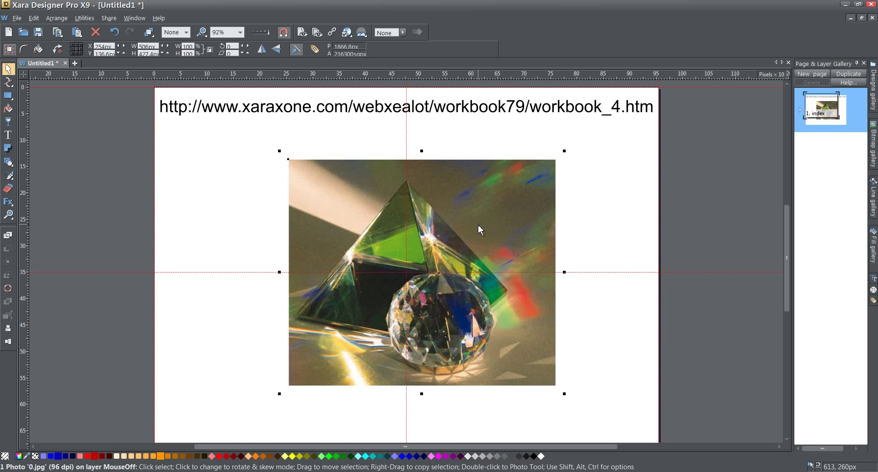
# Draw a rectangle over the crystal sphere, set its width to 215px, and fill it white.
pyautogui.click(7, 100)
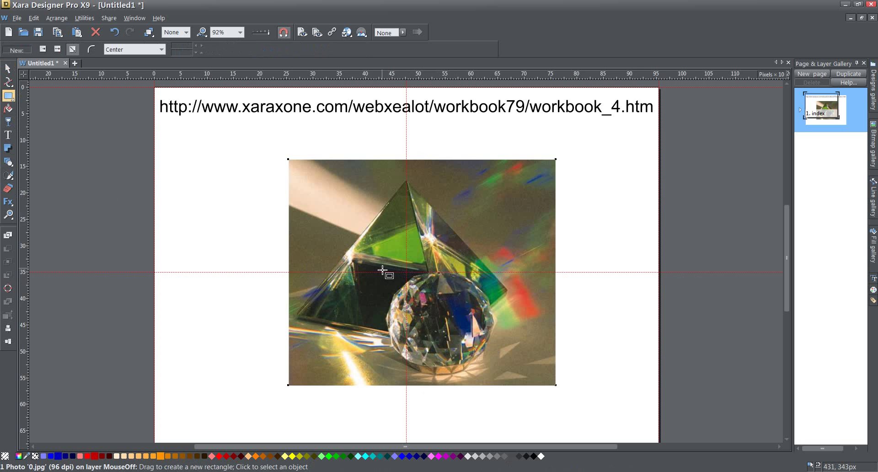
pyautogui.moveTo(382, 270); pyautogui.dragTo(501, 376)
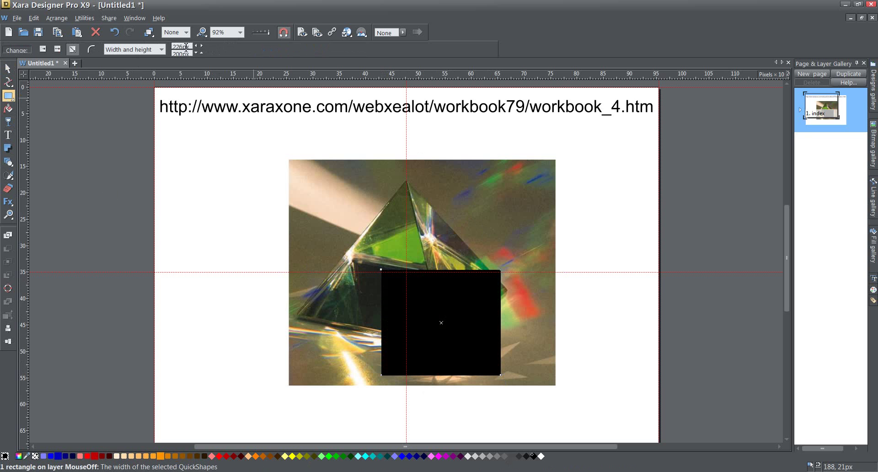
pyautogui.moveTo(184, 47); pyautogui.dragTo(176, 48)
pyautogui.write('15')
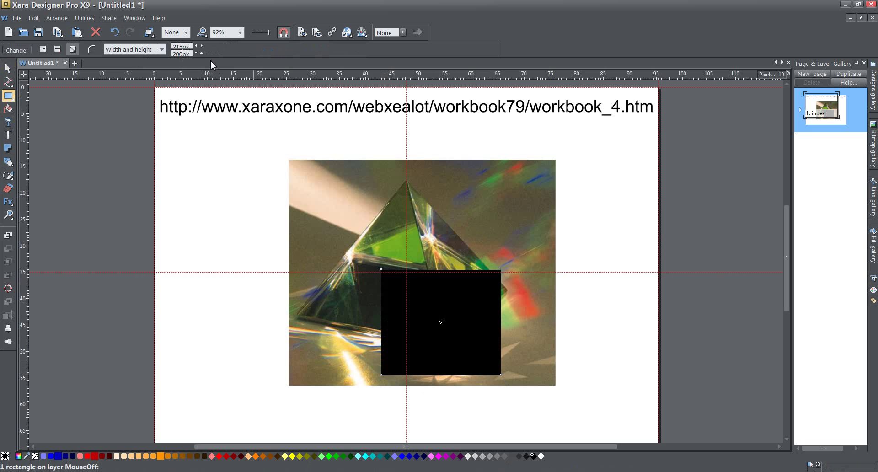
pyautogui.press('Return')
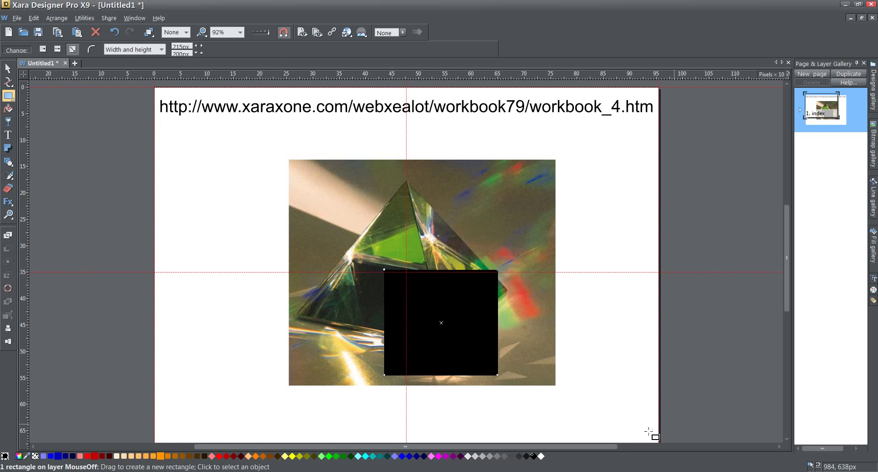
pyautogui.click(540, 457)
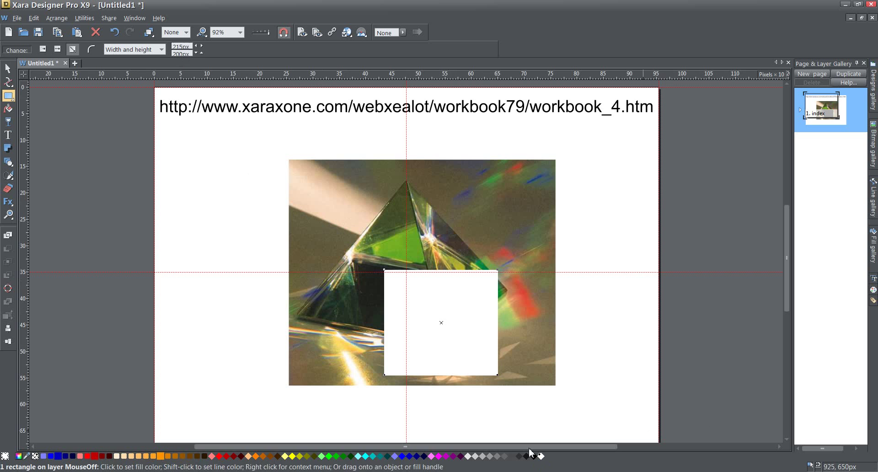
# Give the white rectangle flat 50% transparency and nudge it into place with arrow keys.
pyautogui.click(8, 121)
pyautogui.click(47, 49)
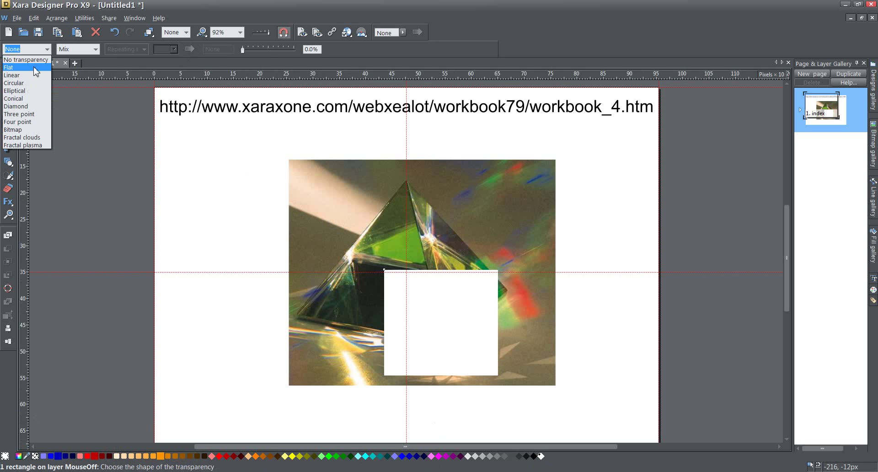
pyautogui.click(35, 70)
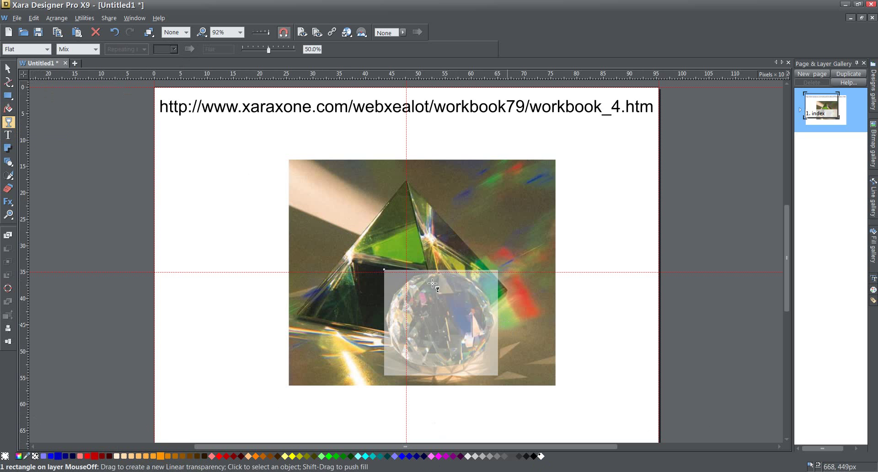
pyautogui.click(8, 68)
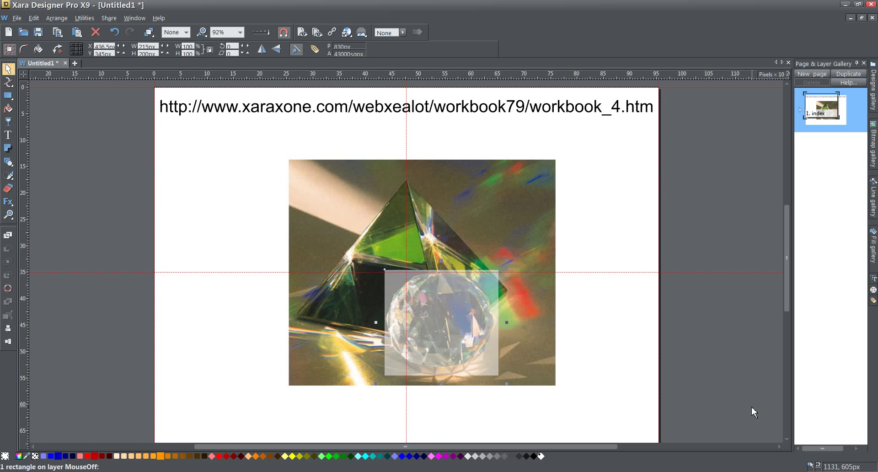
pyautogui.press('Right')
pyautogui.press('Right')
pyautogui.press('Down')
pyautogui.press('Down')
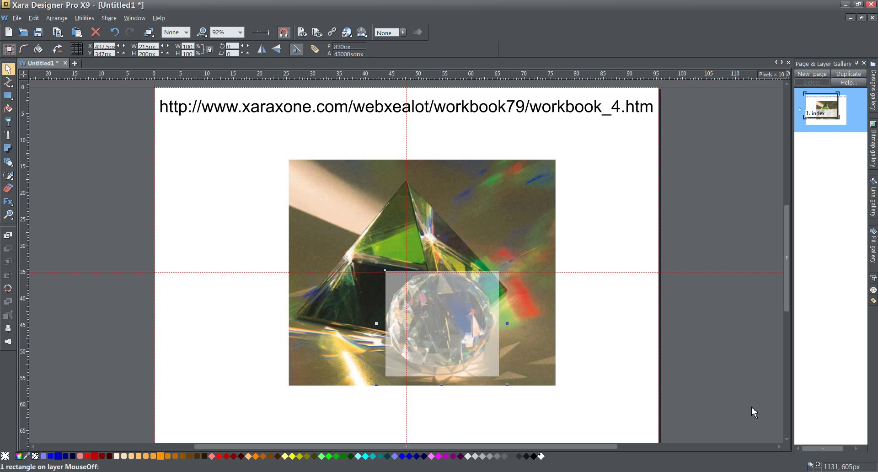
pyautogui.press('Left')
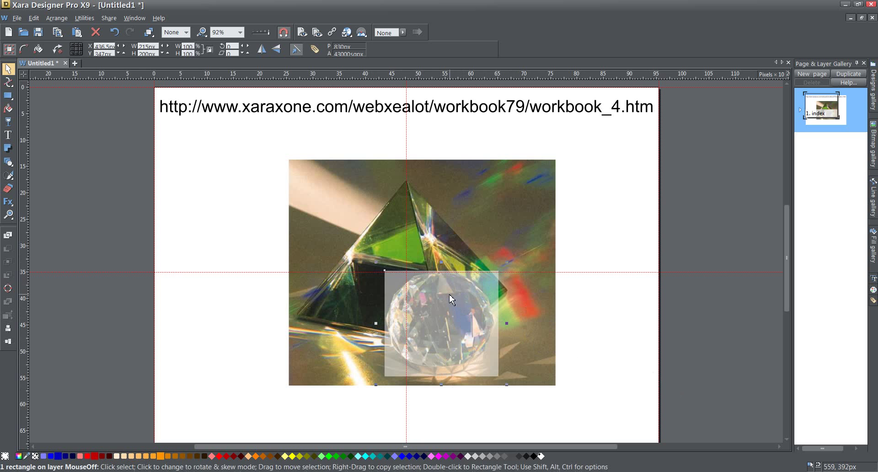
# Keep the flat transparency, reselect the rectangle, and set its X position to 436px.
pyautogui.click(8, 121)
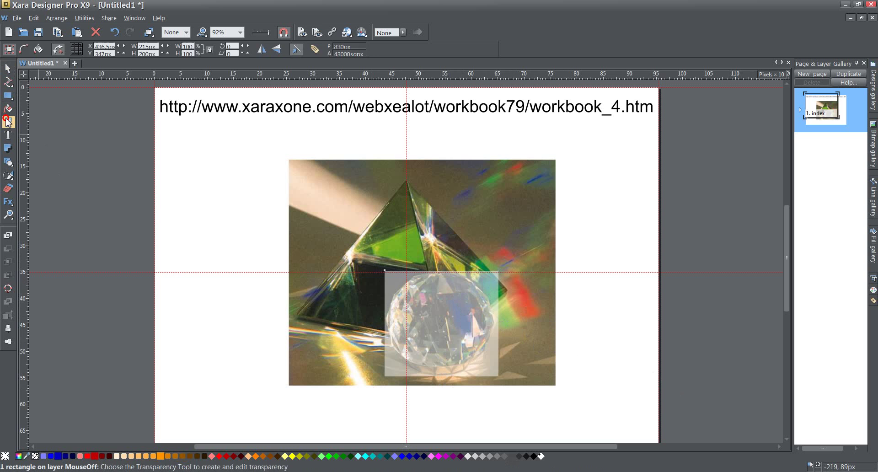
pyautogui.click(47, 49)
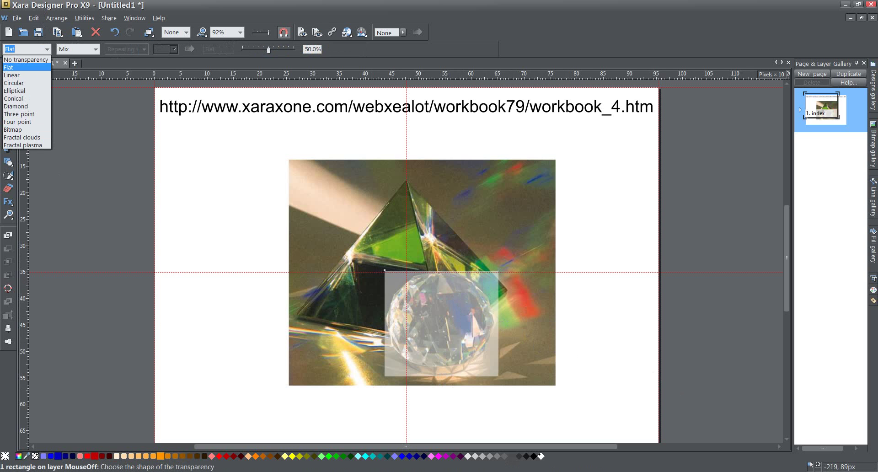
pyautogui.click(8, 67)
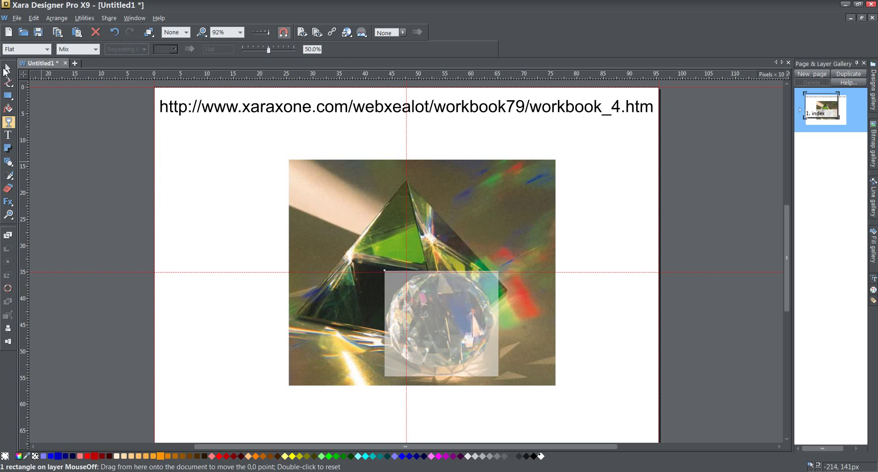
pyautogui.click(5, 70)
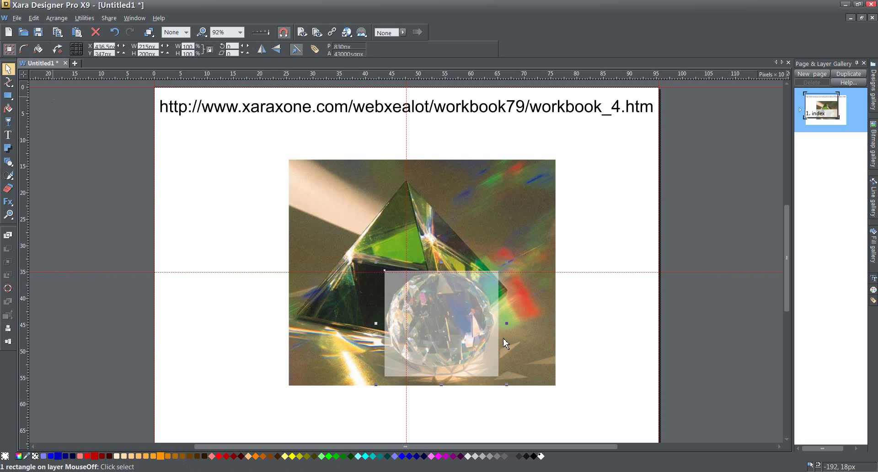
pyautogui.click(575, 320)
pyautogui.click(452, 320)
pyautogui.click(104, 47)
pyautogui.press('Return')
# Raise the rectangle's transparency from 50% to 100%.
pyautogui.click(8, 120)
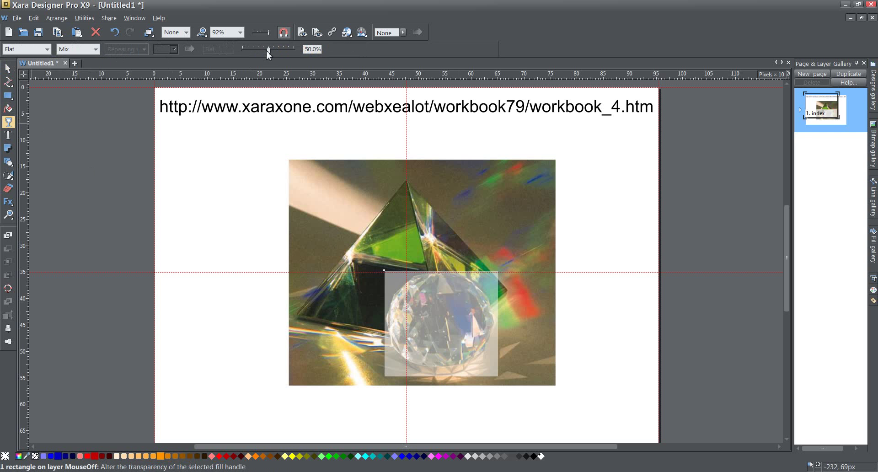
pyautogui.moveTo(268, 50); pyautogui.dragTo(330, 64)
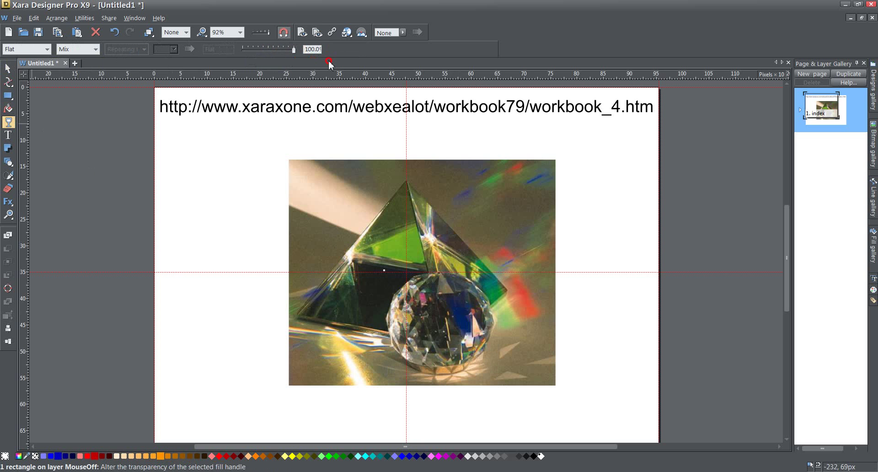
pyautogui.click(8, 68)
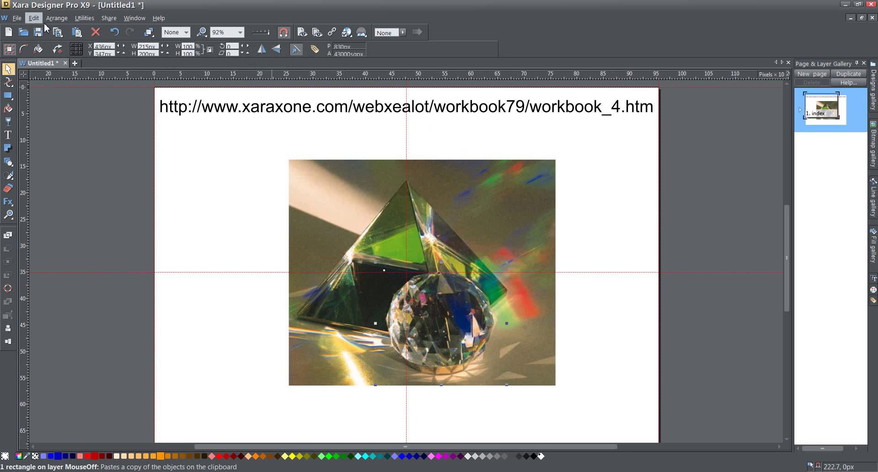
# Create a True color bitmap copy of the selected crystal sphere area.
pyautogui.click(62, 21)
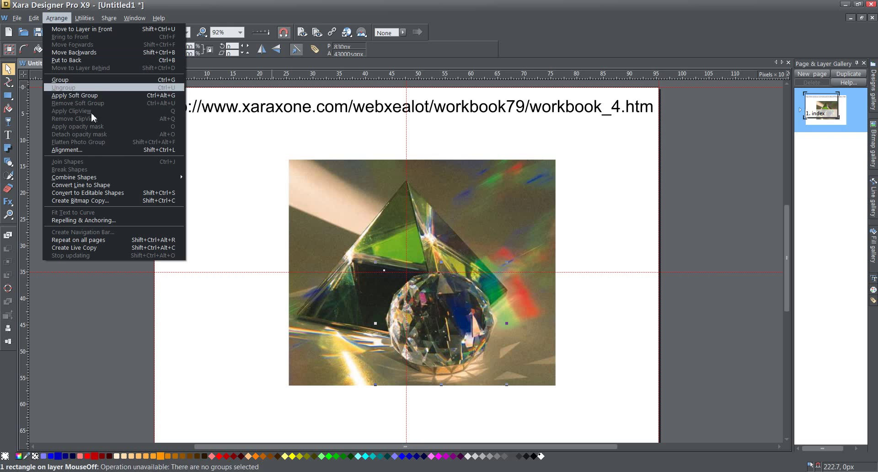
pyautogui.click(115, 201)
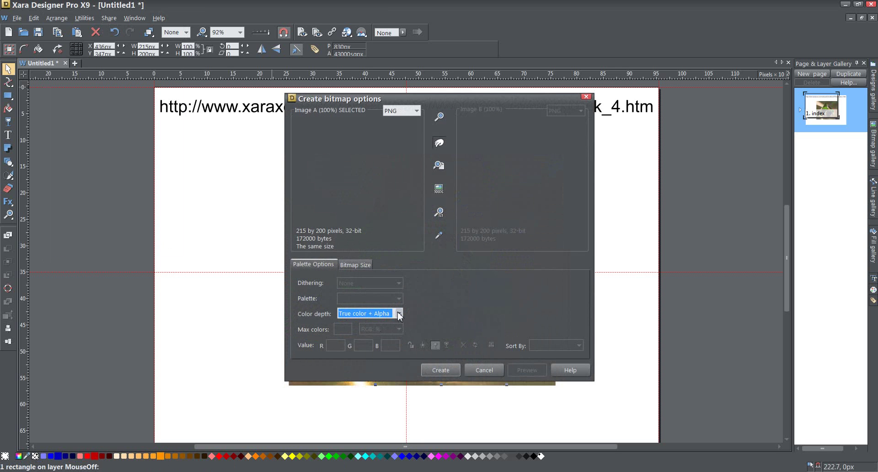
pyautogui.click(399, 314)
pyautogui.click(378, 331)
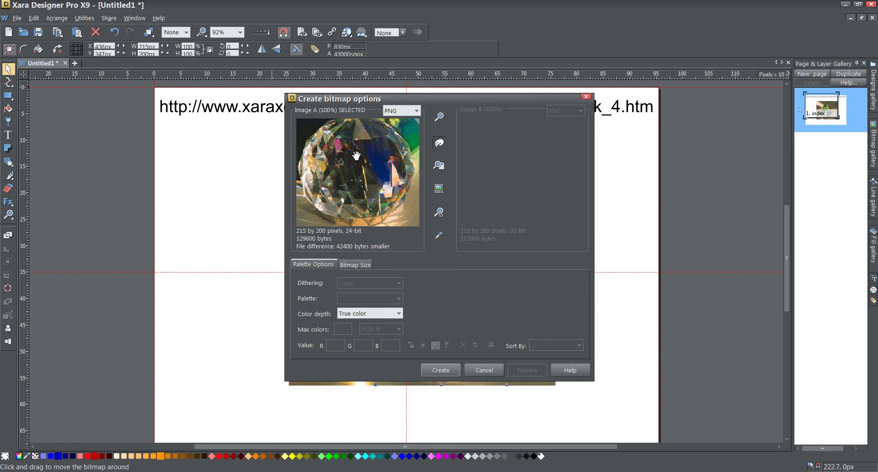
pyautogui.click(440, 370)
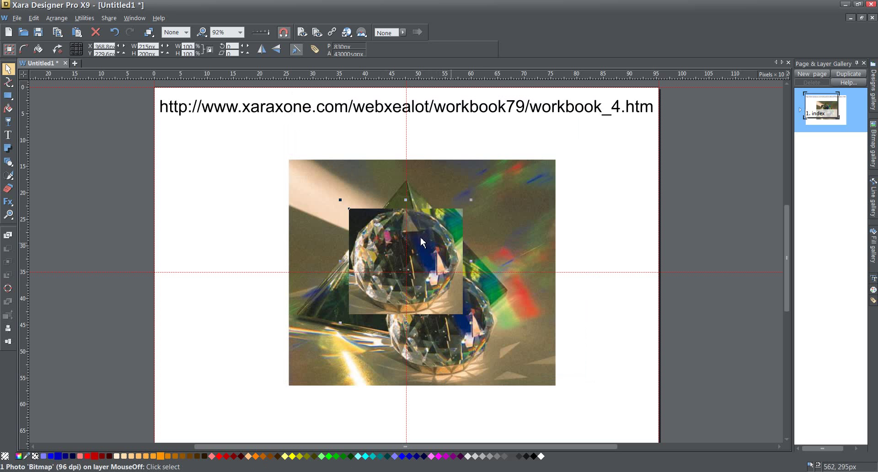
# Drag the crystal sphere bitmap copy onto the pasteboard just right of the page.
pyautogui.moveTo(421, 243); pyautogui.dragTo(654, 249)
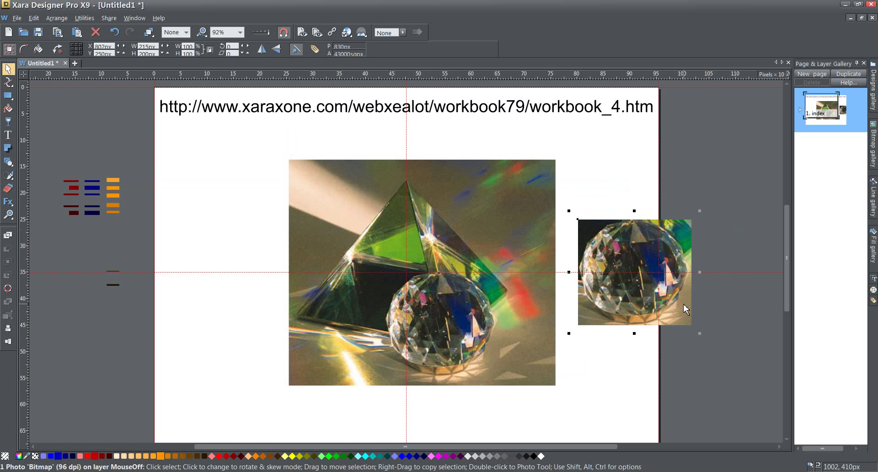
pyautogui.moveTo(684, 305); pyautogui.dragTo(742, 251)
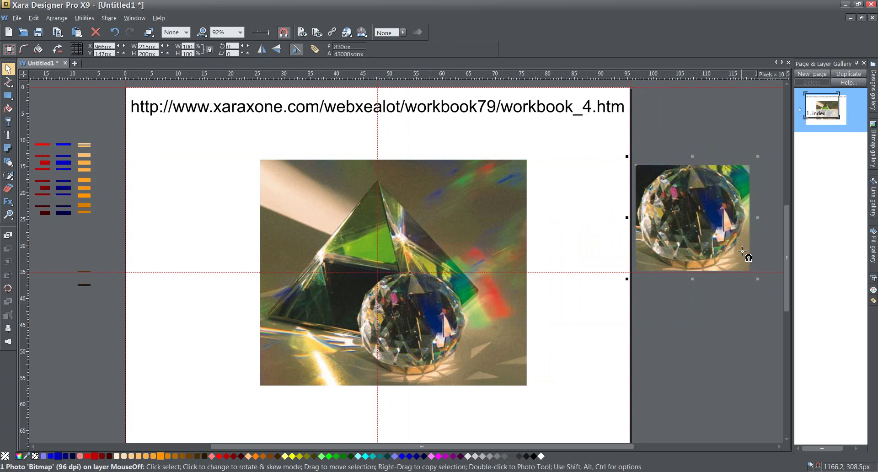
pyautogui.press('ctrl')
# Zoom in on the crystal ball copy and trace its outline from the top down the left side.
pyautogui.click(8, 215)
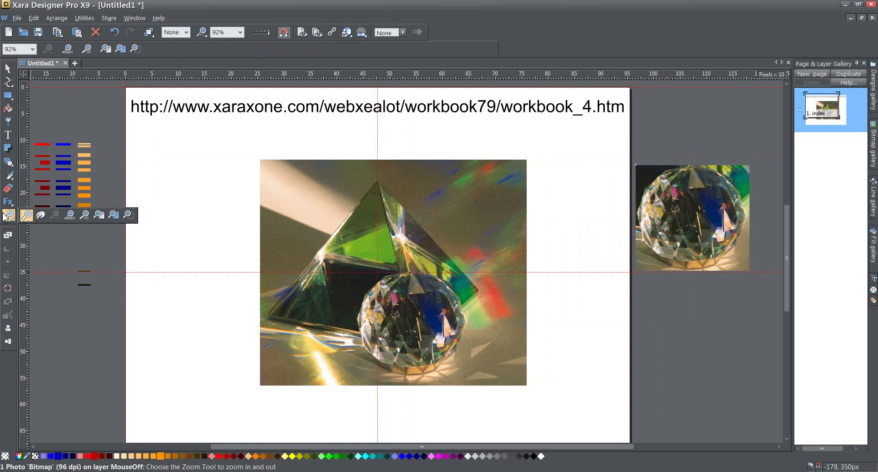
pyautogui.moveTo(637, 164); pyautogui.dragTo(753, 275)
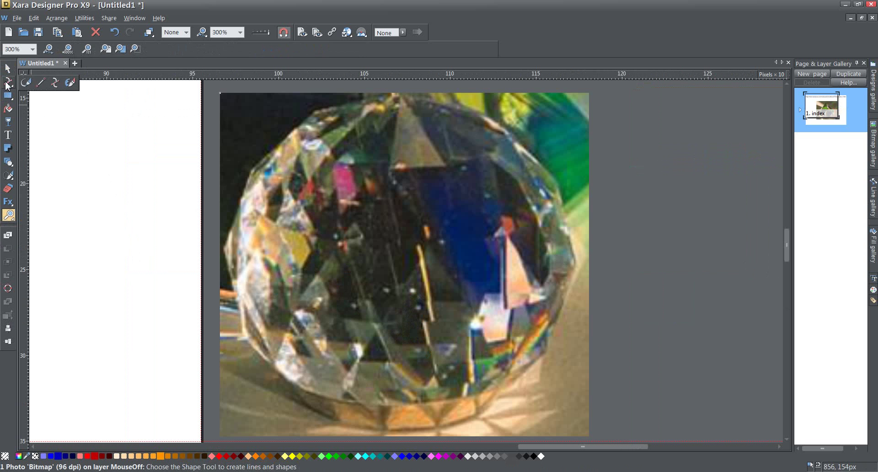
pyautogui.click(8, 82)
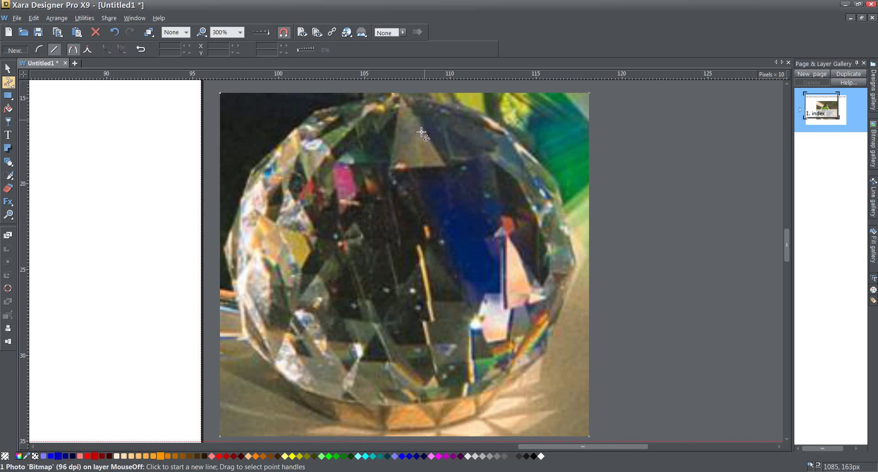
pyautogui.click(397, 93)
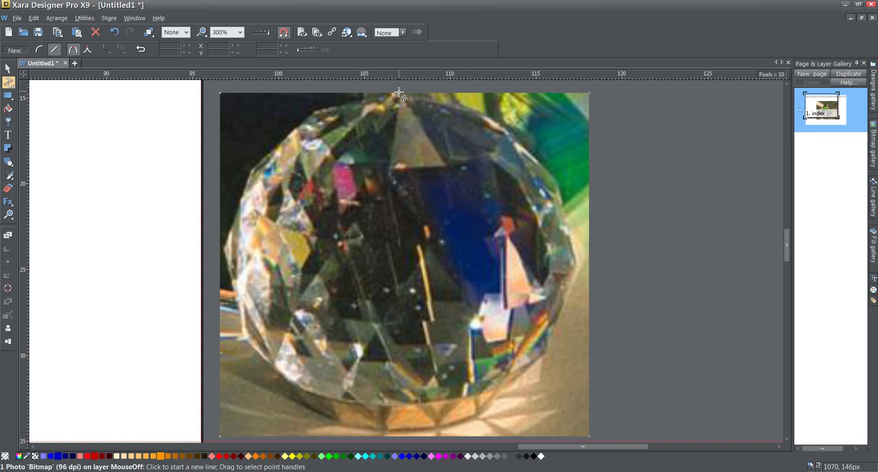
pyautogui.click(318, 111)
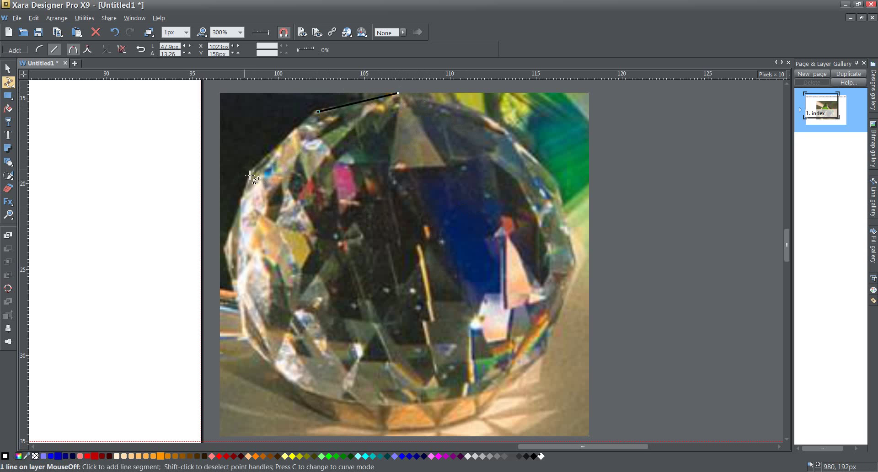
pyautogui.click(251, 171)
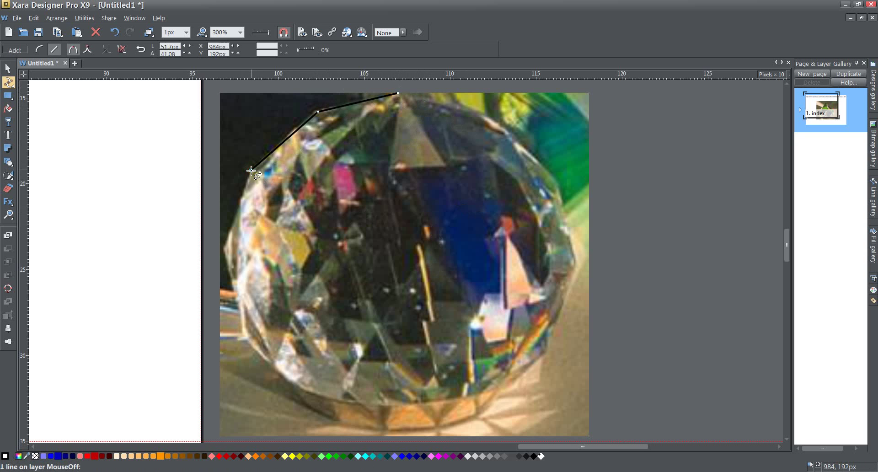
pyautogui.click(222, 249)
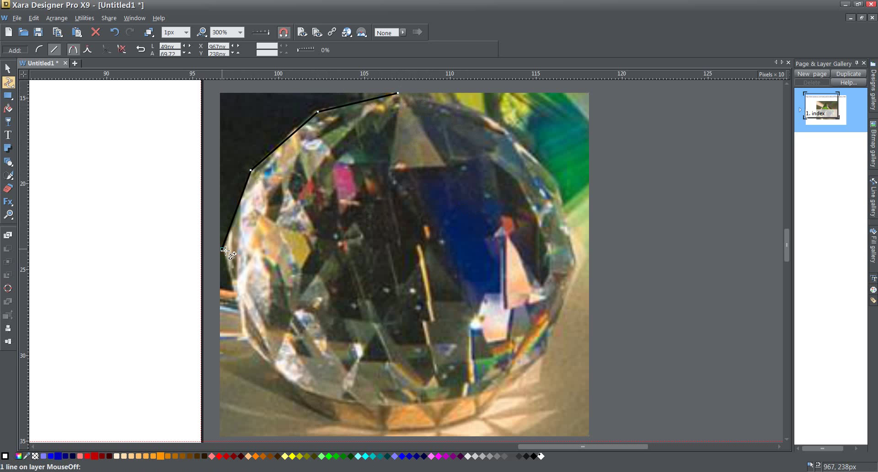
pyautogui.click(242, 336)
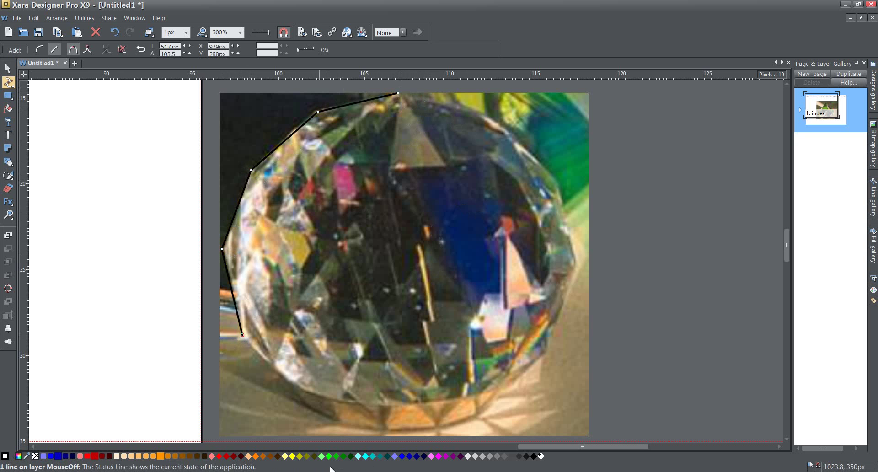
pyautogui.click(306, 407)
# Continue the outline along the bottom and up the right side, closing it at the starting point.
pyautogui.click(337, 421)
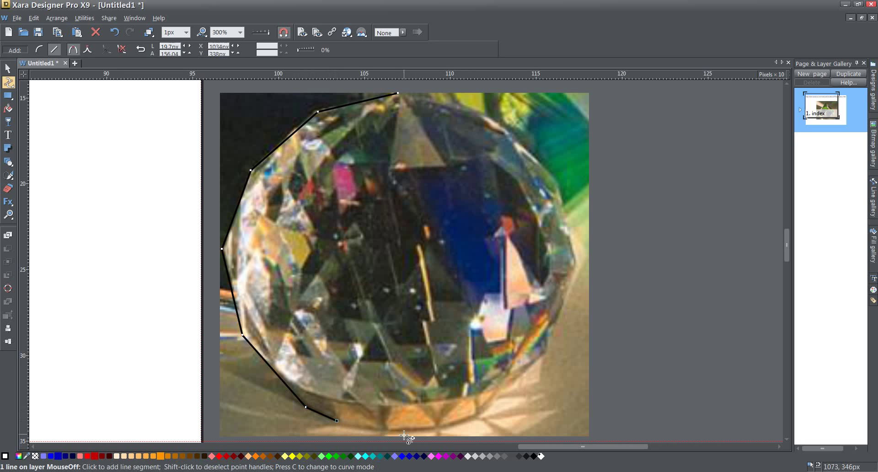
pyautogui.click(385, 430)
pyautogui.click(435, 428)
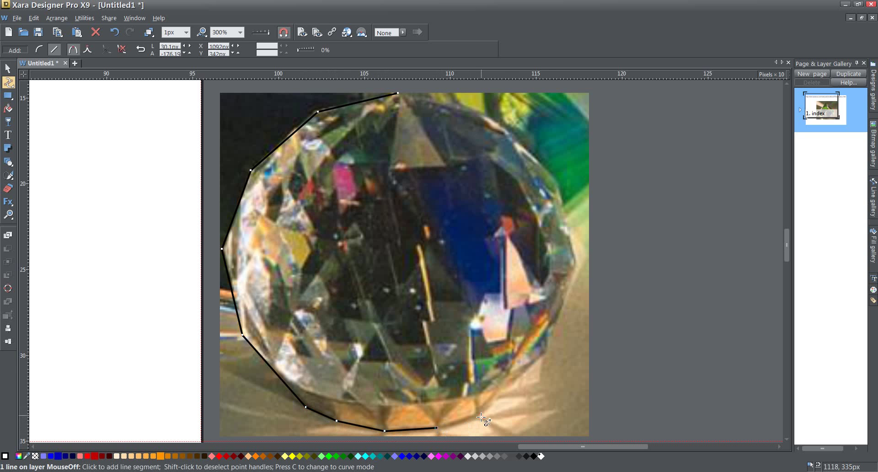
pyautogui.click(480, 416)
pyautogui.click(548, 354)
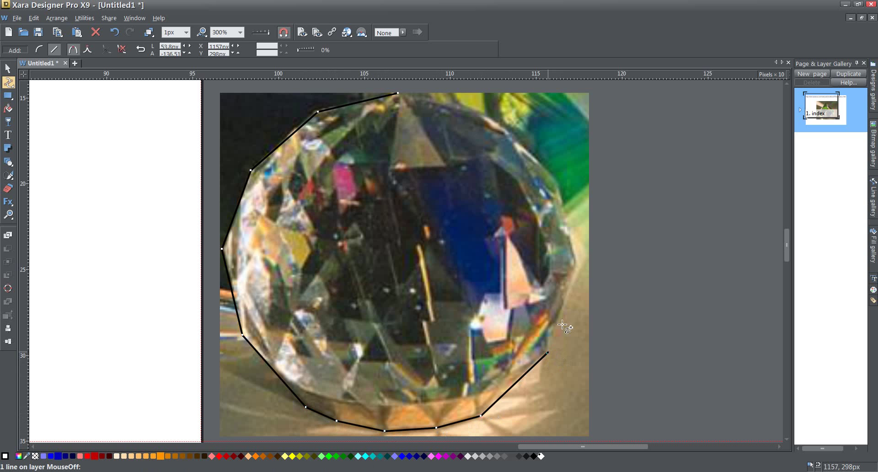
pyautogui.click(579, 269)
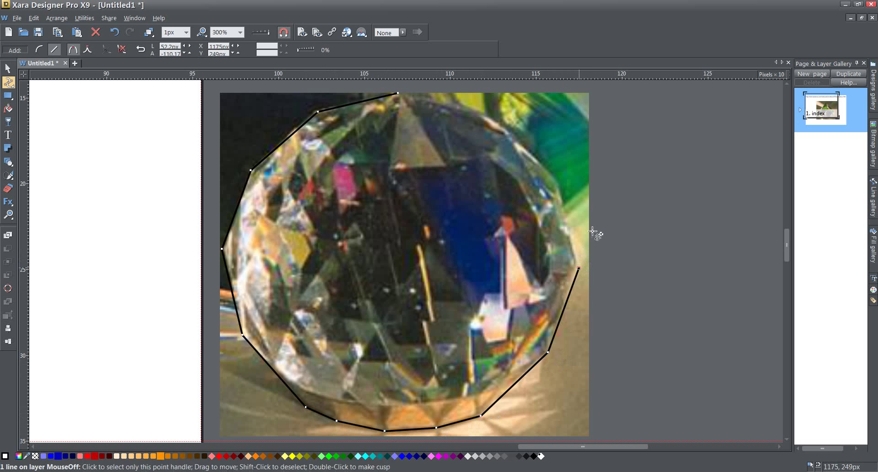
pyautogui.click(559, 181)
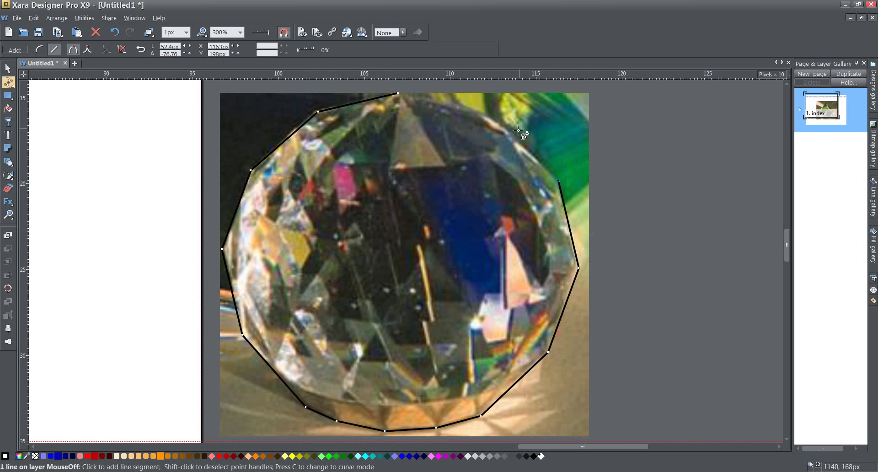
pyautogui.click(502, 124)
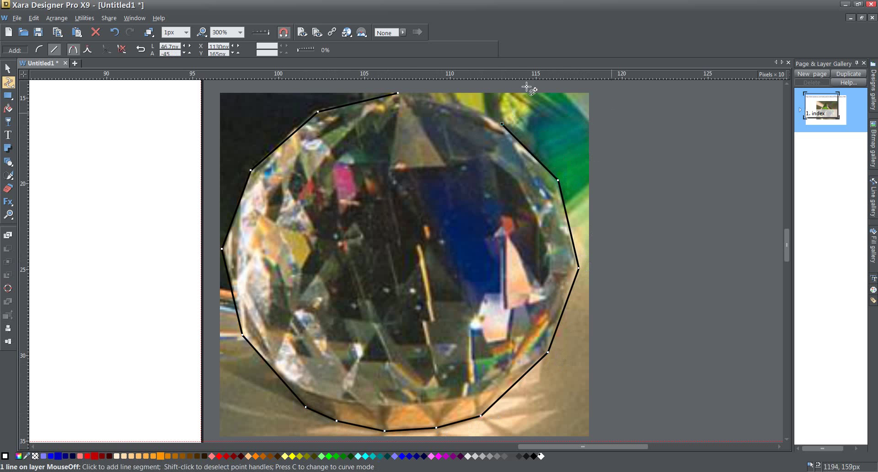
pyautogui.click(458, 101)
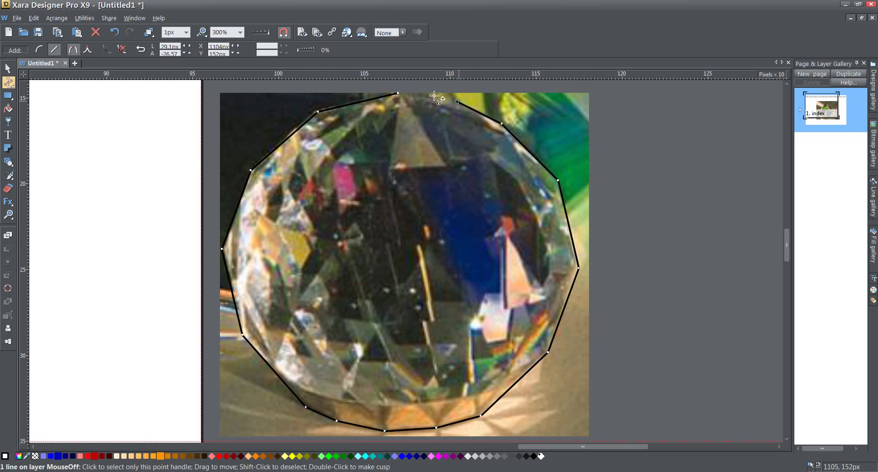
pyautogui.click(399, 94)
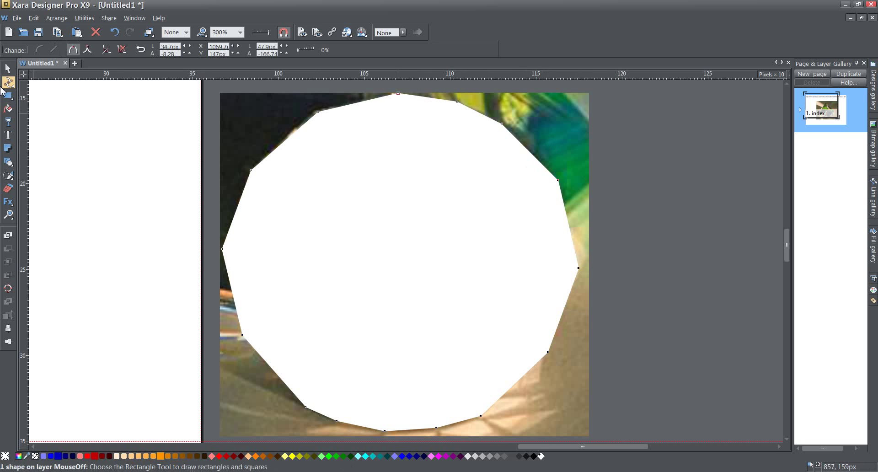
# Select the traced polygon with the crystal photo and apply Intersect Shapes to clip the sphere.
pyautogui.click(8, 69)
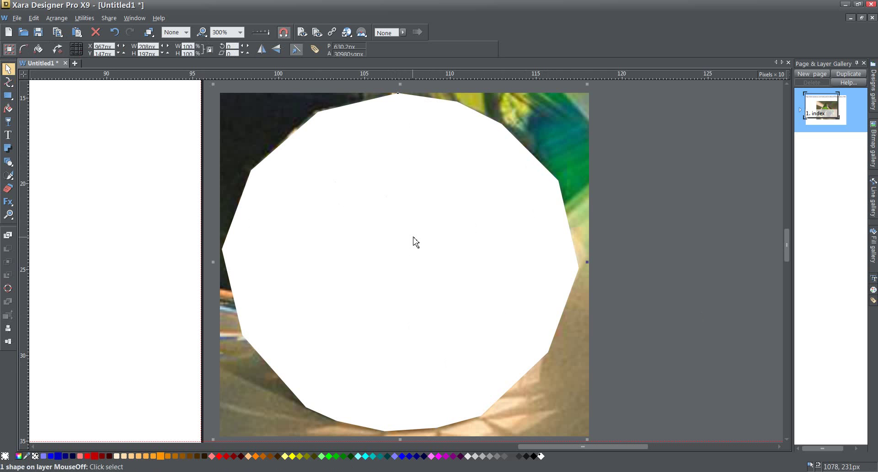
pyautogui.keyDown('shift'); pyautogui.click(571, 125); pyautogui.keyUp('shift')
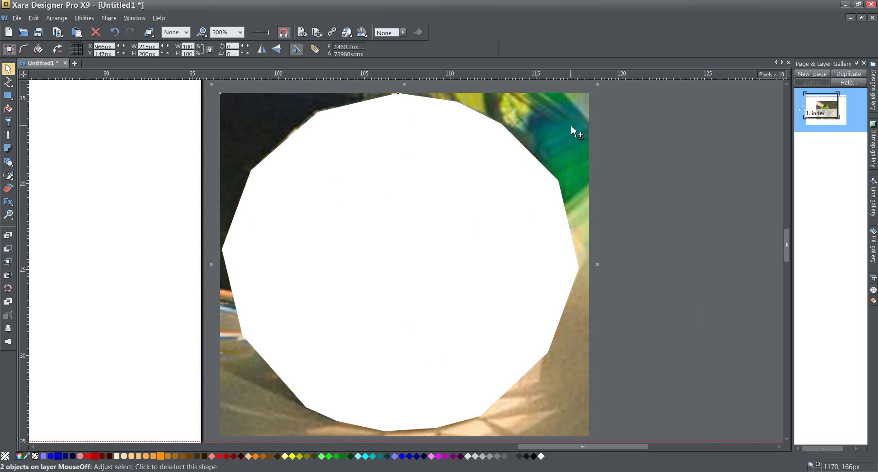
pyautogui.click(50, 19)
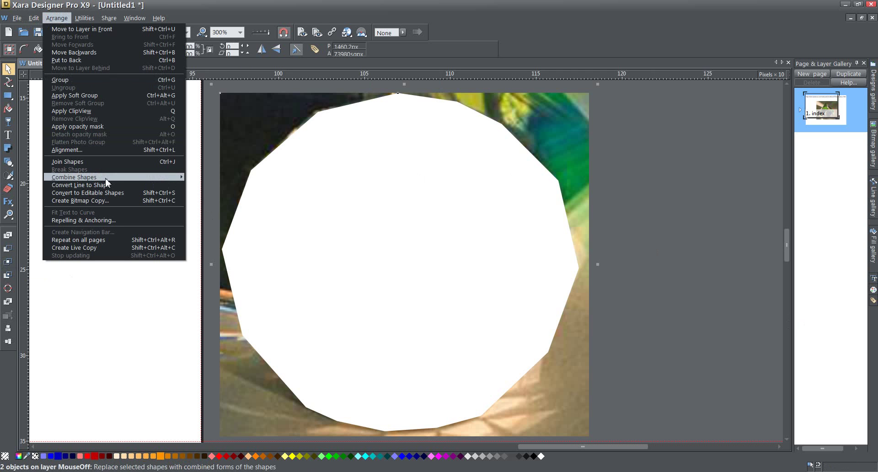
pyautogui.moveTo(105, 177)
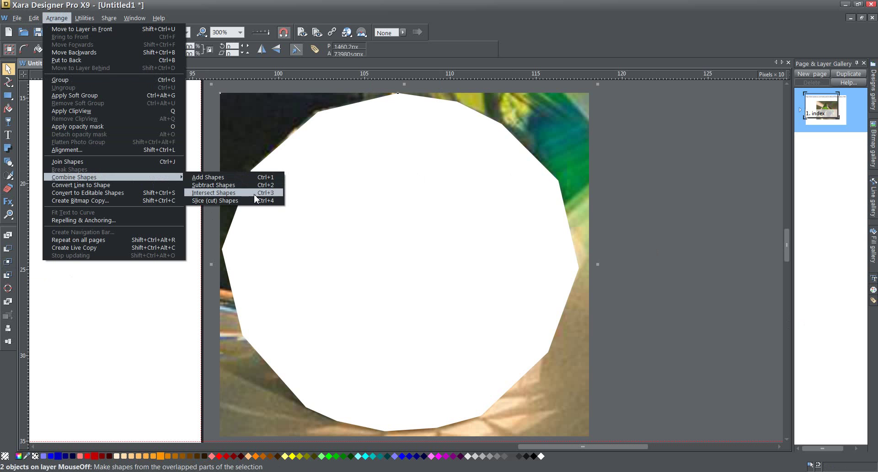
pyautogui.click(255, 194)
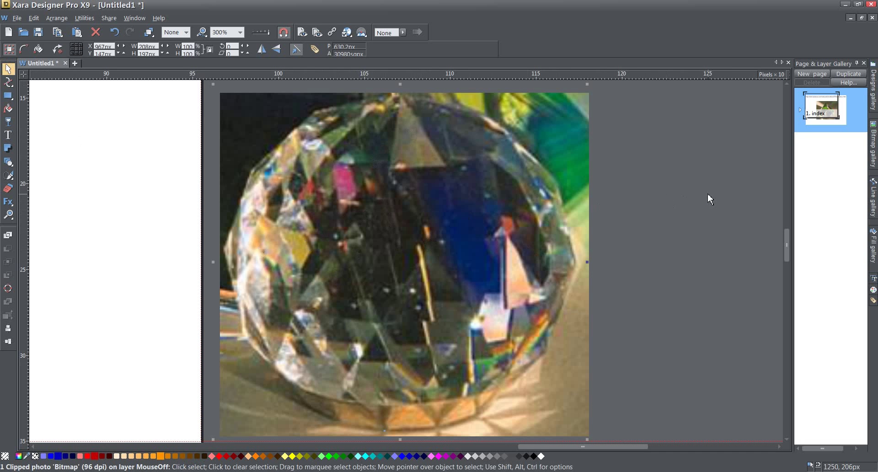
pyautogui.press('shift')
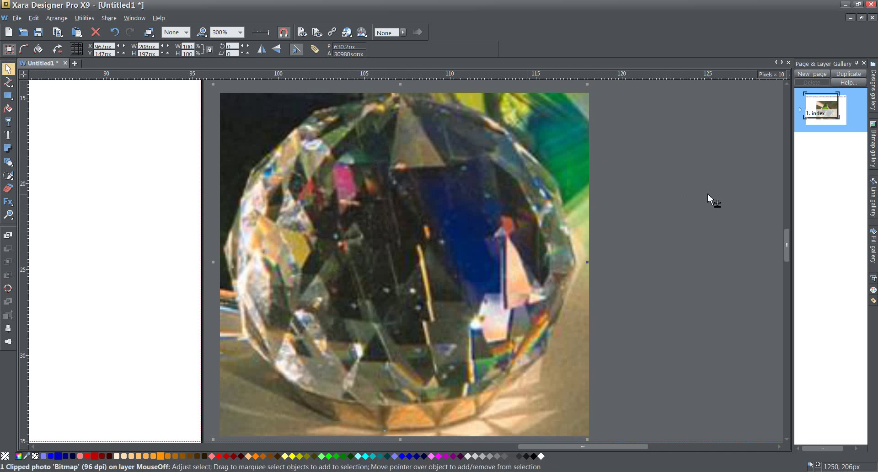
pyautogui.press('Right')
pyautogui.press('Right')
pyautogui.press('Right')
pyautogui.press('Right')
pyautogui.press('Right')
pyautogui.press('Right')
pyautogui.press('Right')
pyautogui.press('Right')
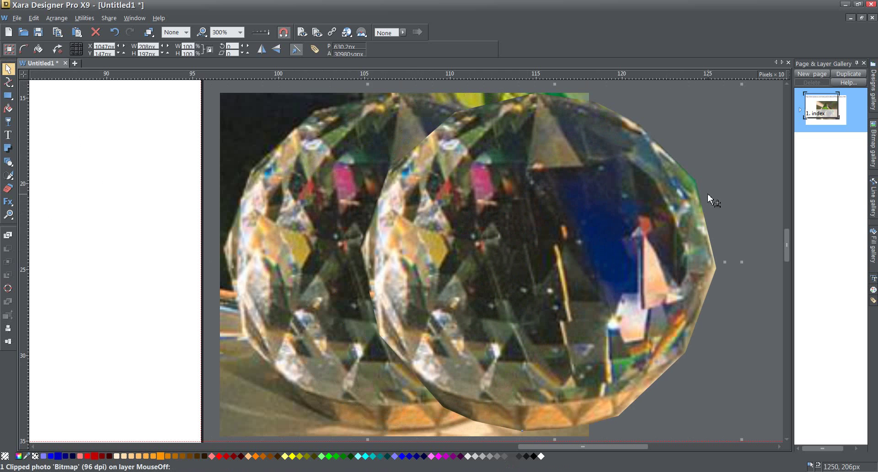
pyautogui.press('Right')
pyautogui.press('Right')
pyautogui.press('Right')
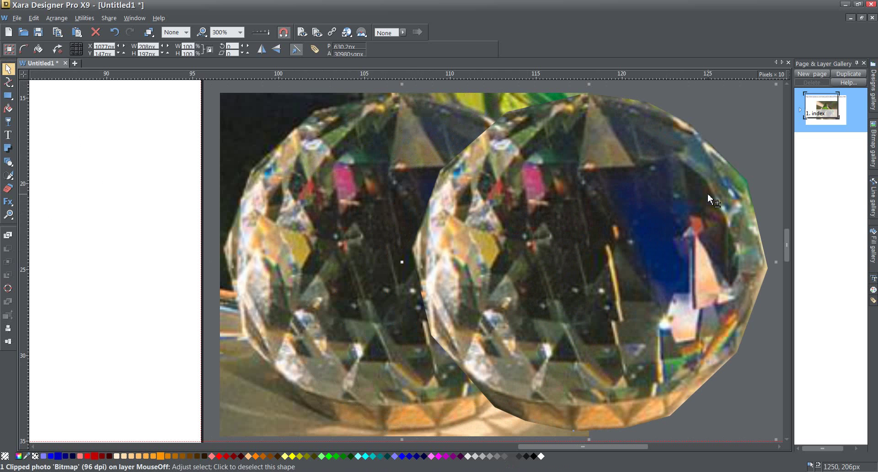
pyautogui.press('Left')
pyautogui.press('Left')
pyautogui.press('Left')
pyautogui.press('Left')
pyautogui.press('Left')
pyautogui.press('Left')
pyautogui.press('Left')
pyautogui.press('Left')
pyautogui.press('Left')
pyautogui.press('Left')
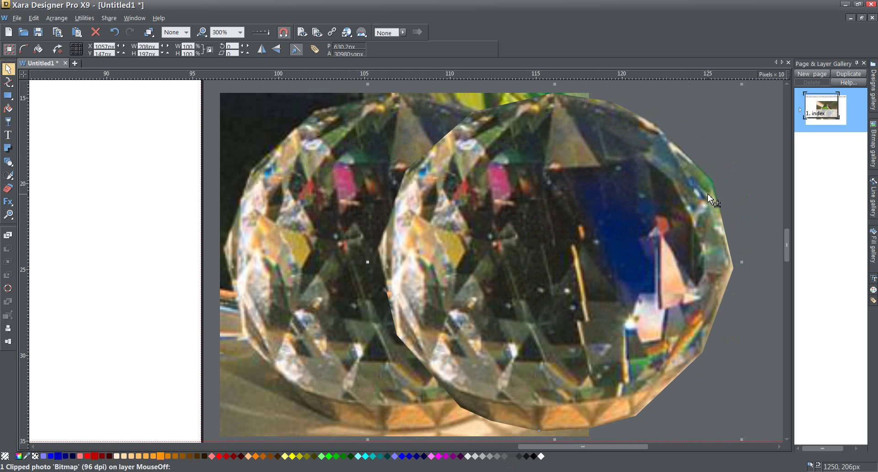
pyautogui.press('Left')
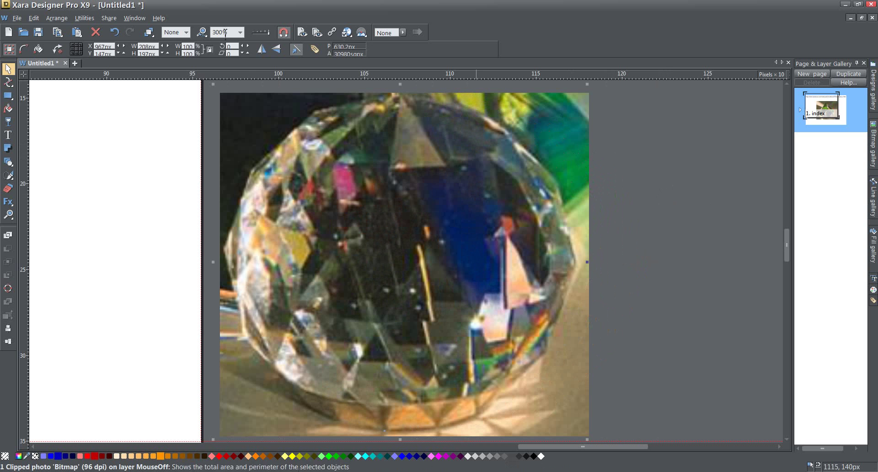
# Zoom to the whole page and marquee-select the clipped sphere and its photo.
pyautogui.click(245, 32)
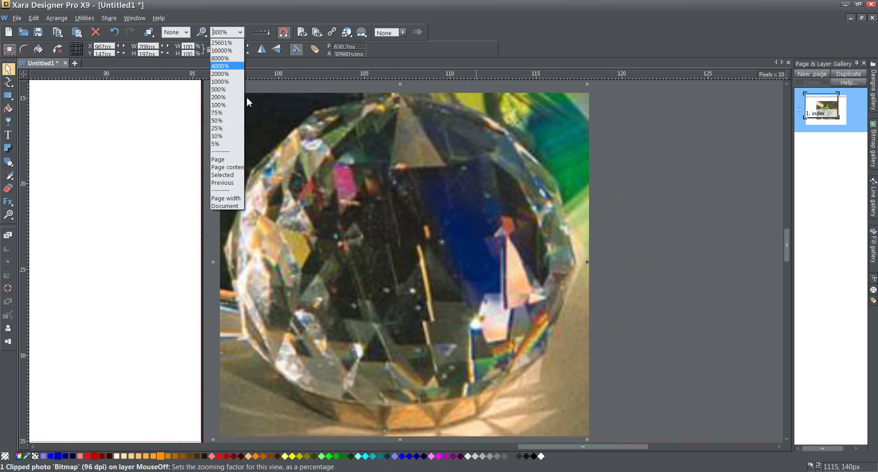
pyautogui.click(224, 155)
pyautogui.moveTo(611, 135); pyautogui.dragTo(773, 295)
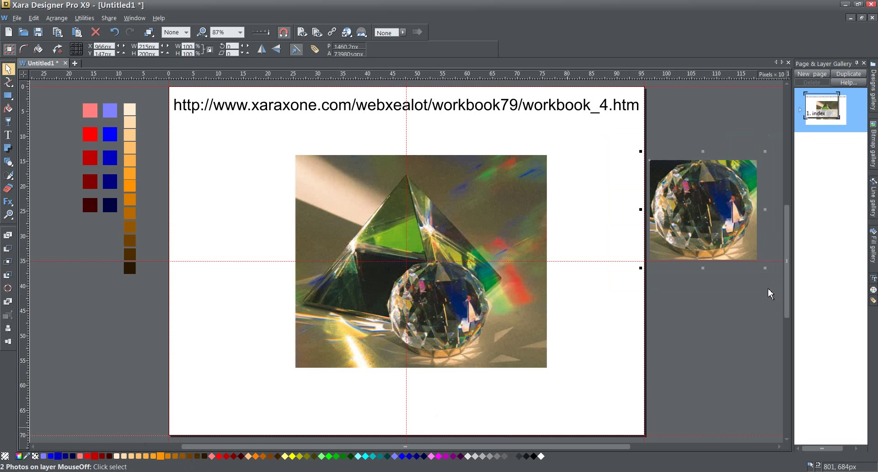
# Create a new blank animation document with File > New > Animation.
pyautogui.click(15, 18)
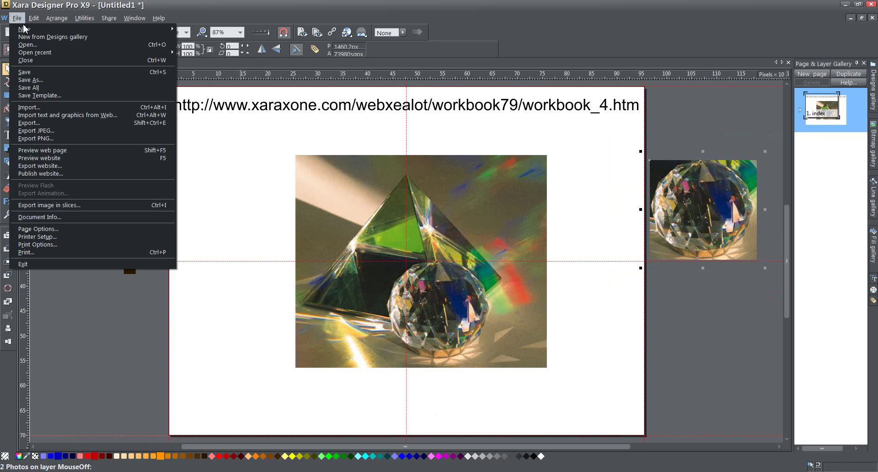
pyautogui.moveTo(24, 29)
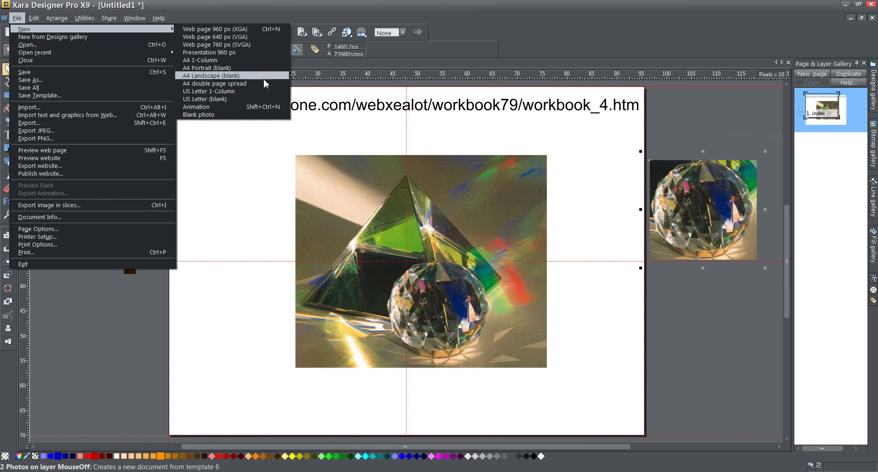
pyautogui.click(207, 110)
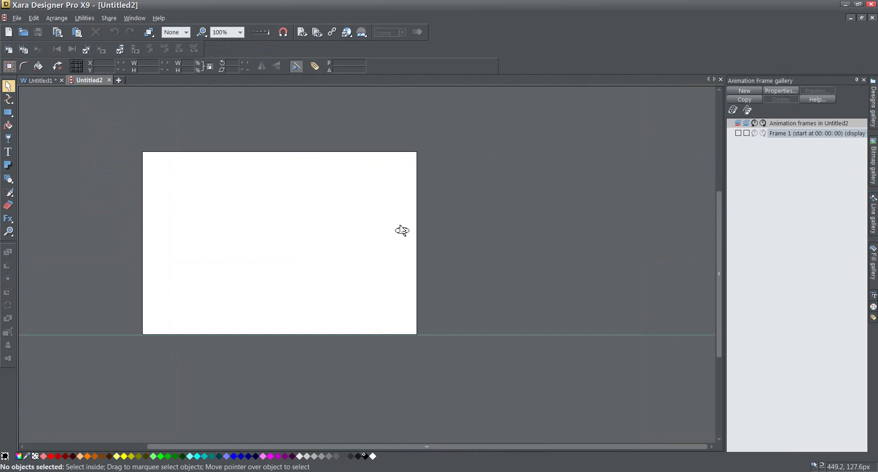
# Paste both crystal photos at the page's top-left corner and pull the page edges in to 206px high.
pyautogui.moveTo(402, 230); pyautogui.dragTo(401, 230)
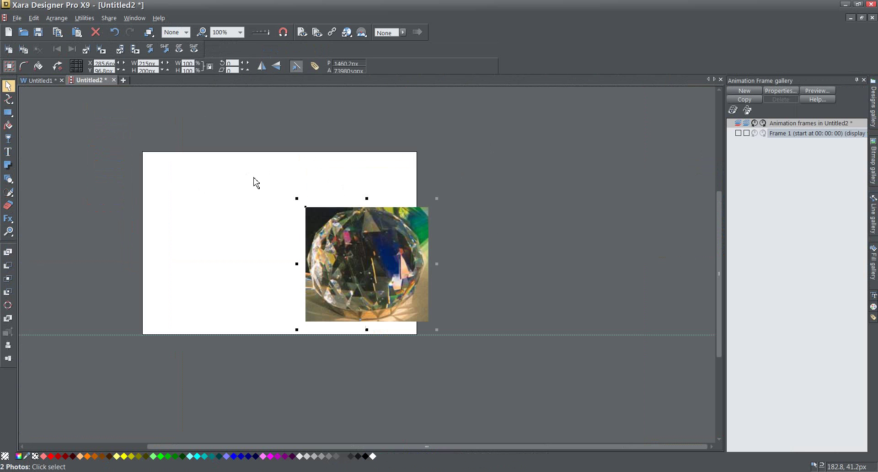
pyautogui.moveTo(397, 306); pyautogui.dragTo(212, 215)
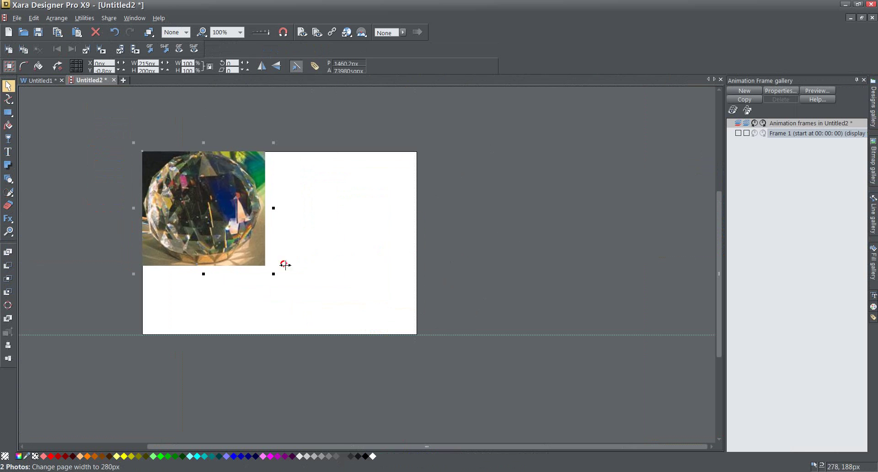
pyautogui.moveTo(285, 265); pyautogui.dragTo(265, 274)
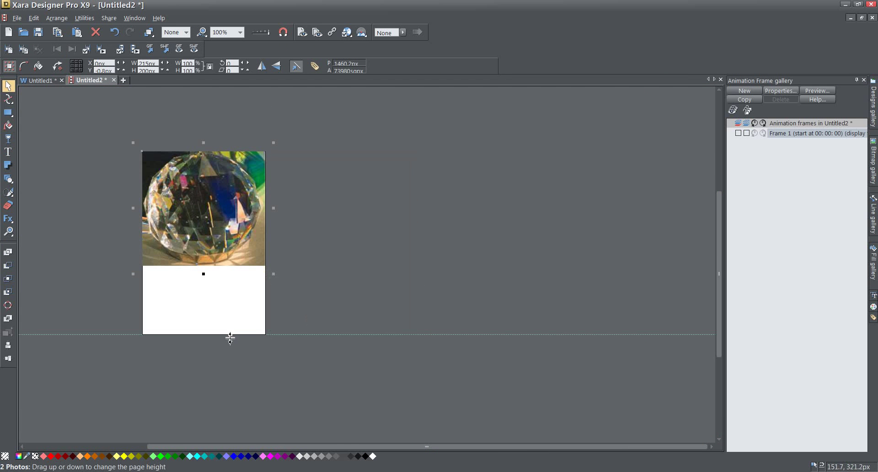
pyautogui.moveTo(230, 337); pyautogui.dragTo(245, 267)
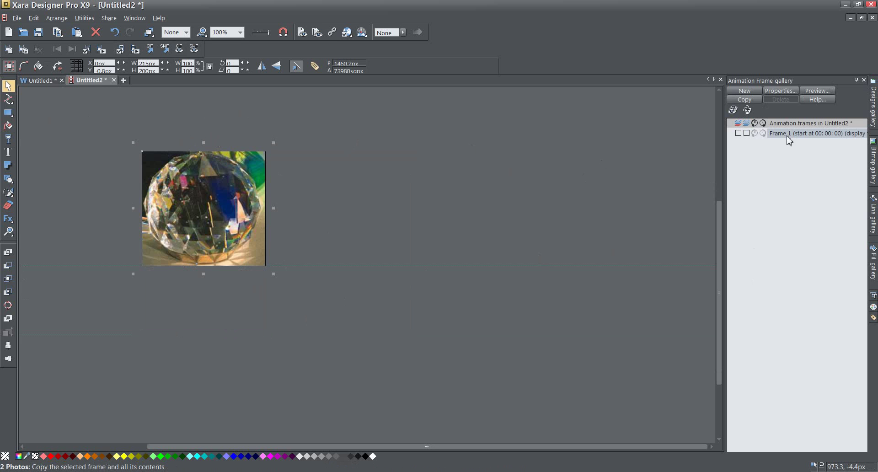
# Copy the animation frame three times to create Frames 2, 3 and 4.
pyautogui.click(752, 102)
pyautogui.click(753, 102)
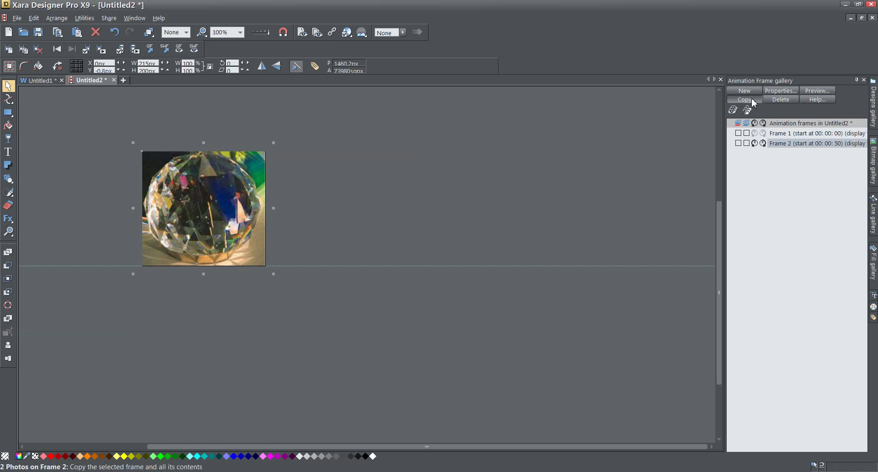
pyautogui.click(754, 103)
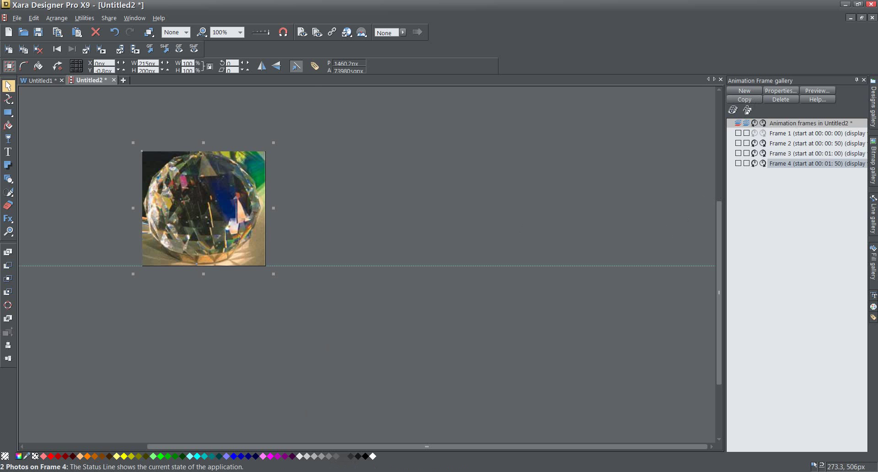
pyautogui.hotkey('alt', 'Tab')
# Scroll the workbook down to the colour-filter step and its Frame 1–4 examples.
pyautogui.scroll(10, 666, 165)
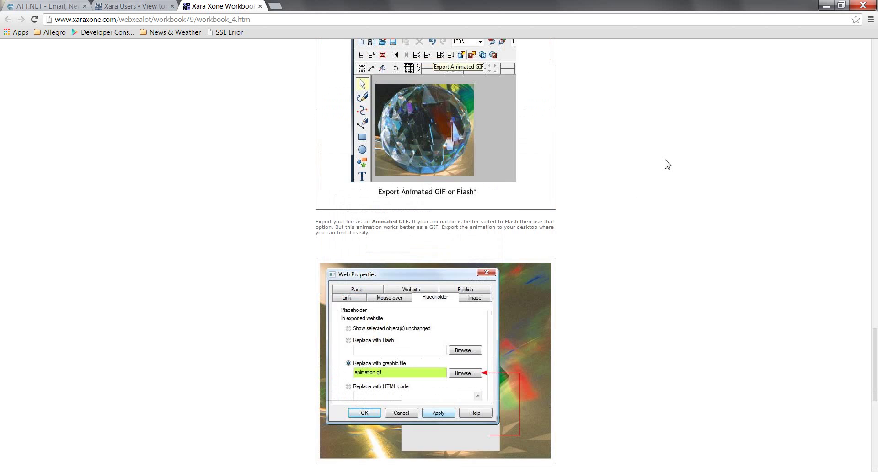
pyautogui.scroll(20, 668, 165)
pyautogui.scroll(-18, 668, 165)
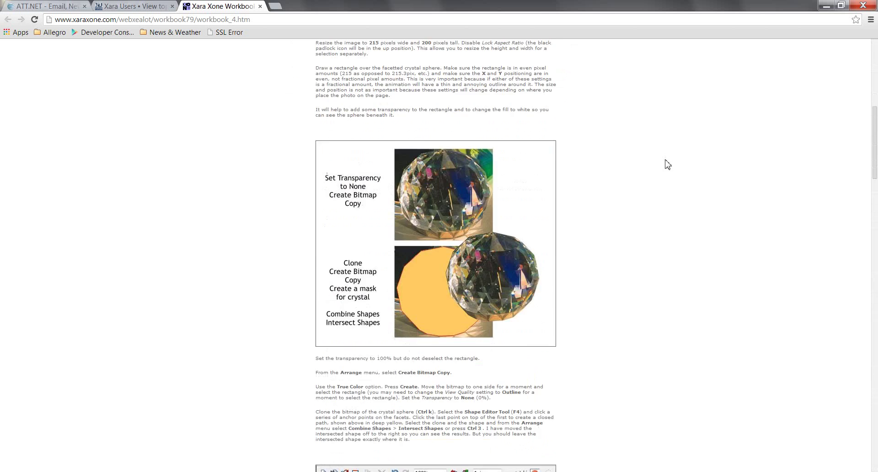
pyautogui.scroll(-3, 668, 164)
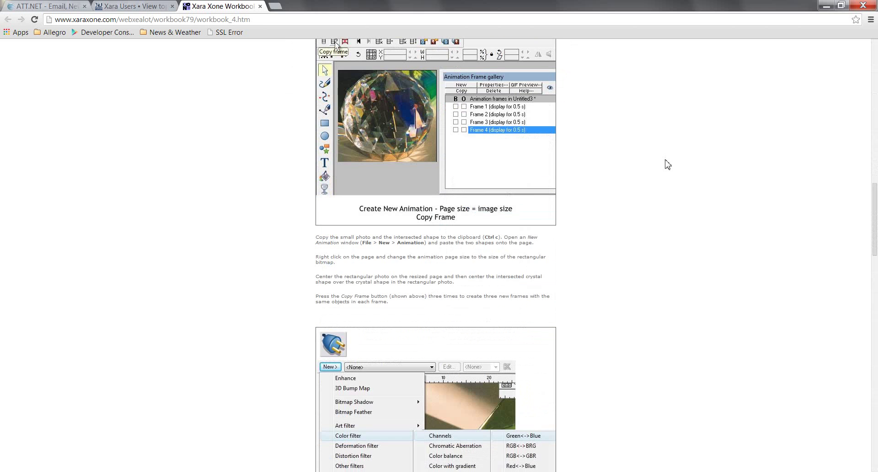
pyautogui.scroll(-1, 668, 164)
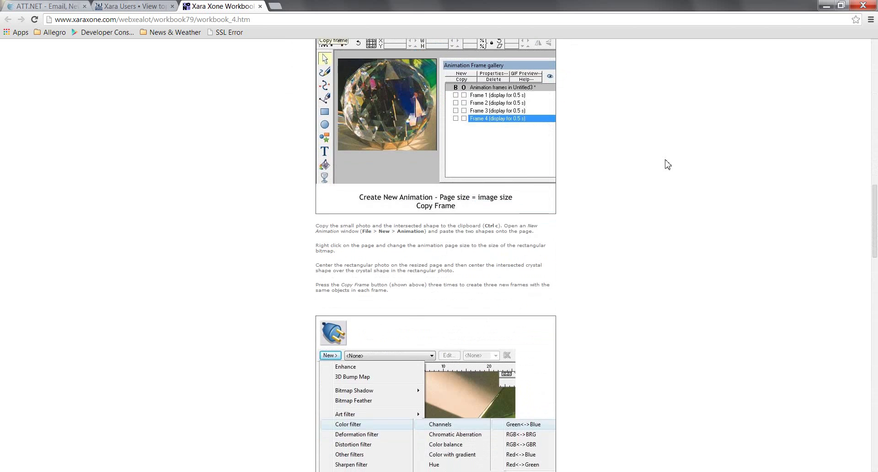
pyautogui.scroll(-3, 668, 165)
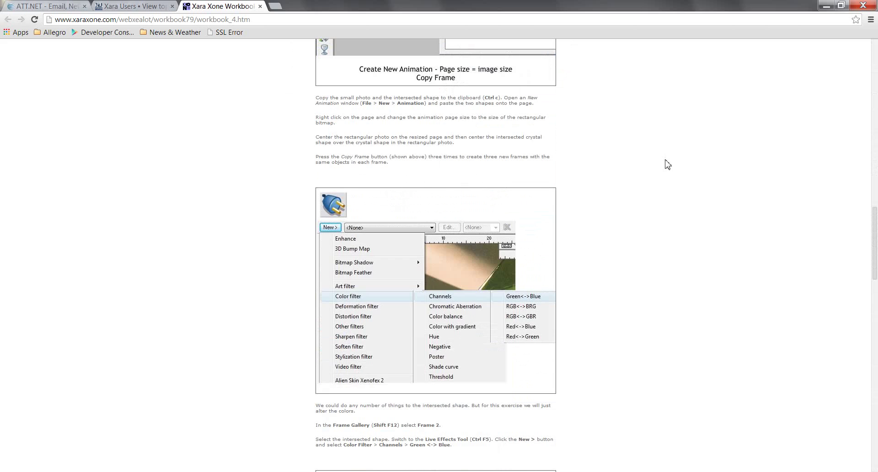
pyautogui.scroll(-1, 668, 164)
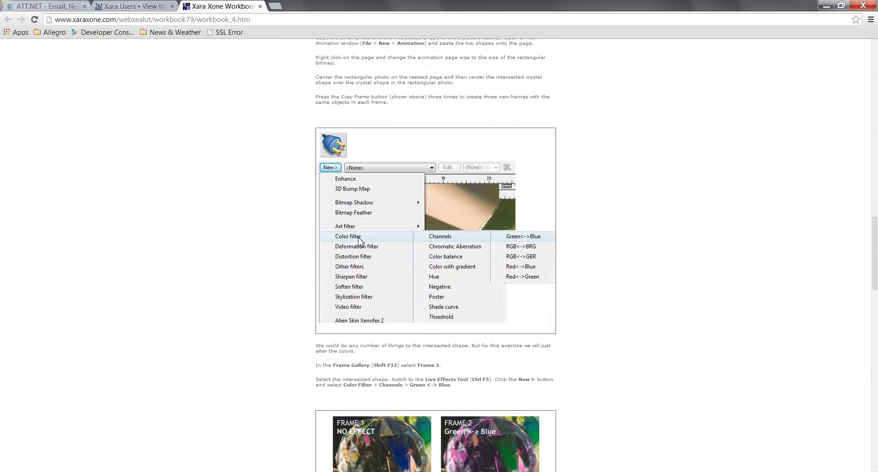
pyautogui.scroll(-4, 694, 223)
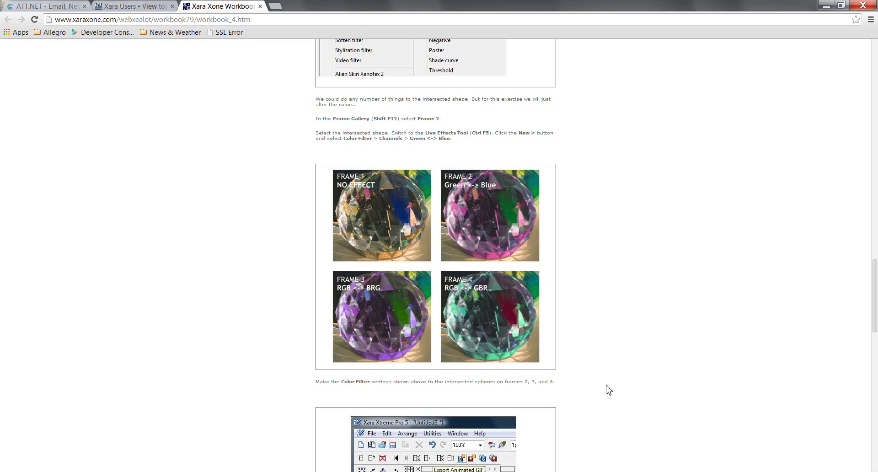
pyautogui.hotkey('alt', 'Tab')
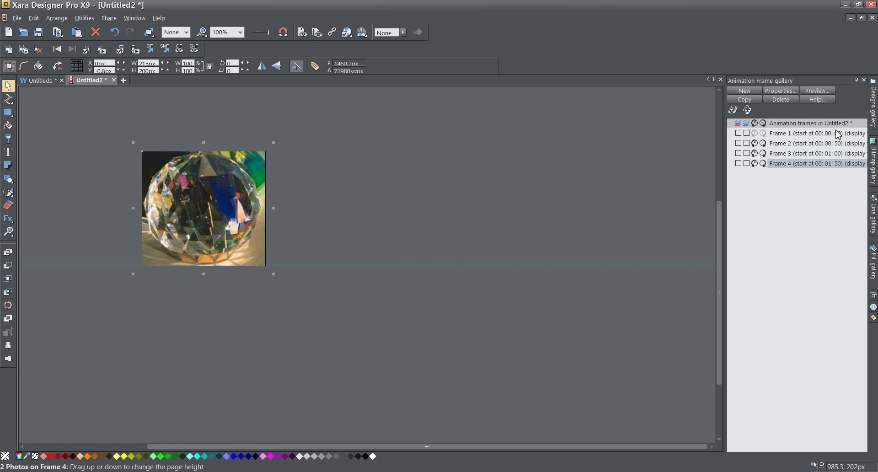
# Switch to Frame 2 and select its crystal photo.
pyautogui.click(783, 143)
pyautogui.hotkey('alt', 'Tab')
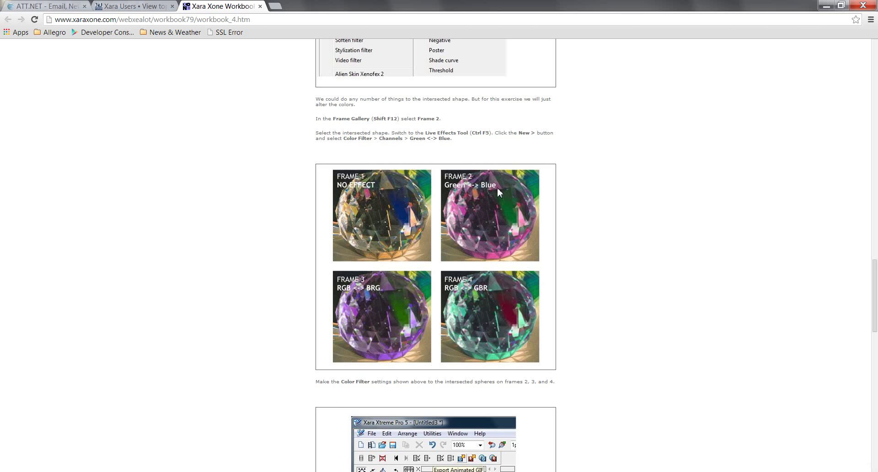
pyautogui.hotkey('alt', 'Tab')
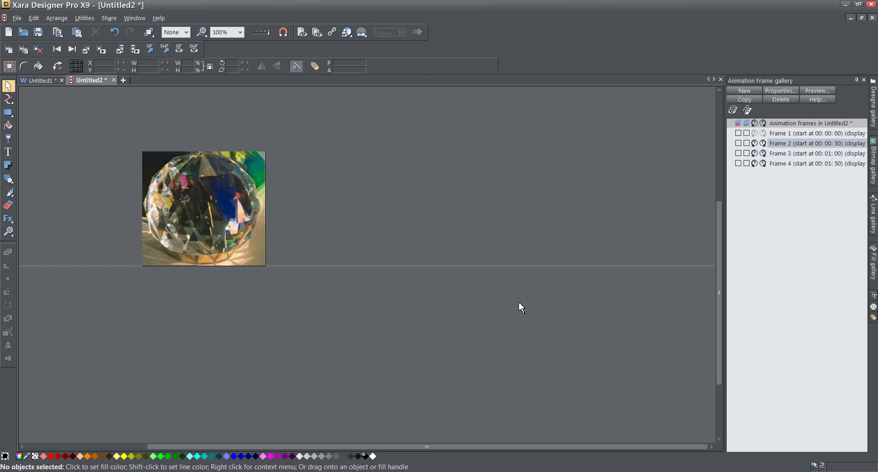
pyautogui.click(224, 191)
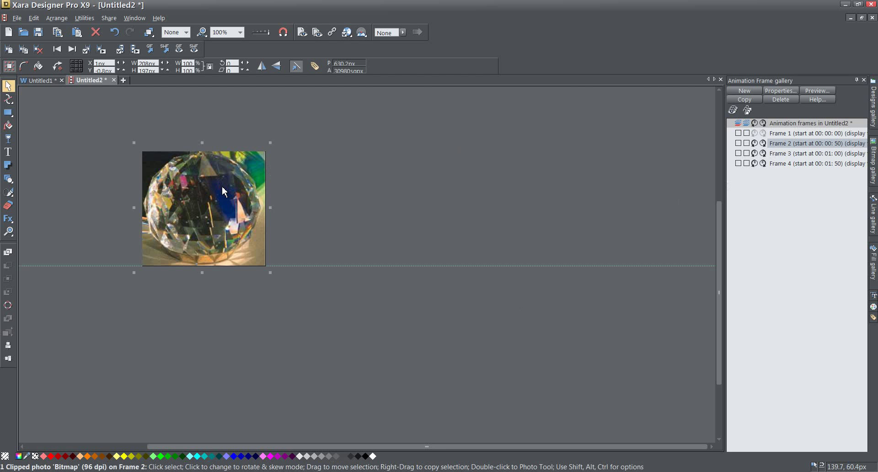
pyautogui.click(369, 180)
pyautogui.click(230, 195)
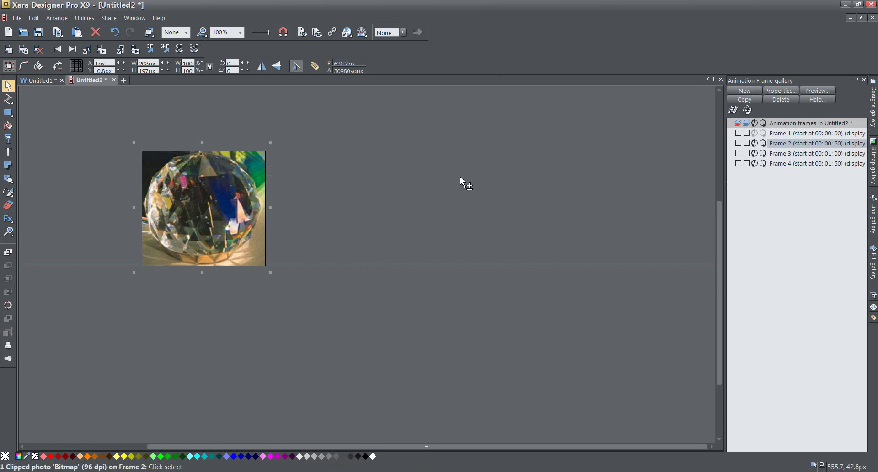
pyautogui.press('Right')
pyautogui.press('Left')
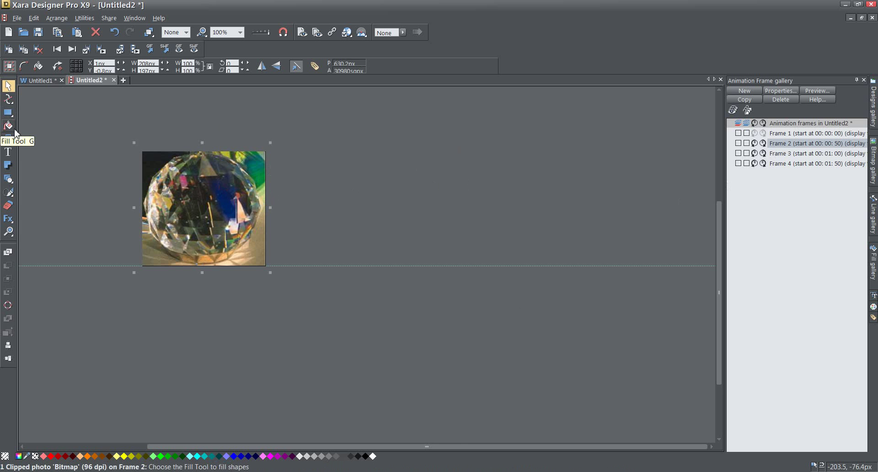
# Apply a Channels Green<->Blue colour filter live effect to the Frame 2 photo, turning it pink.
pyautogui.click(11, 222)
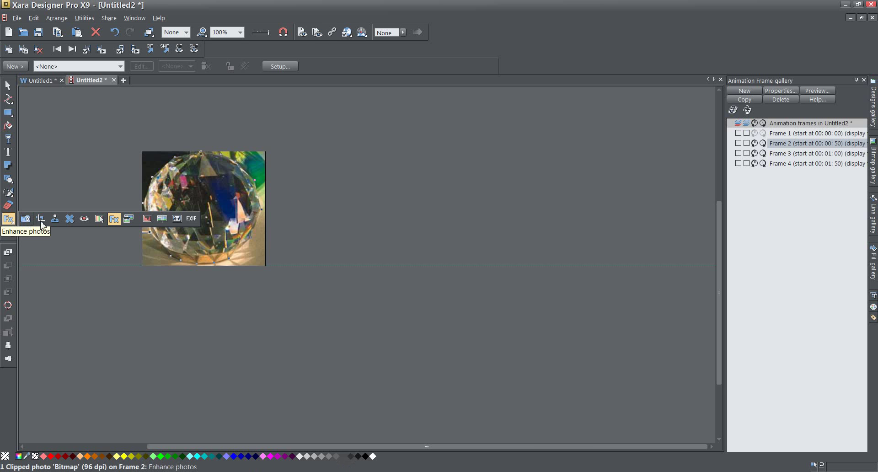
pyautogui.click(114, 220)
pyautogui.click(22, 66)
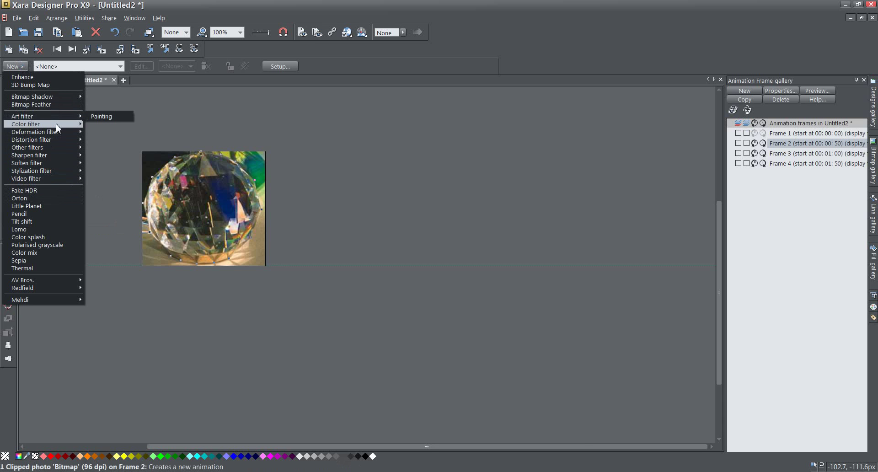
pyautogui.moveTo(57, 124)
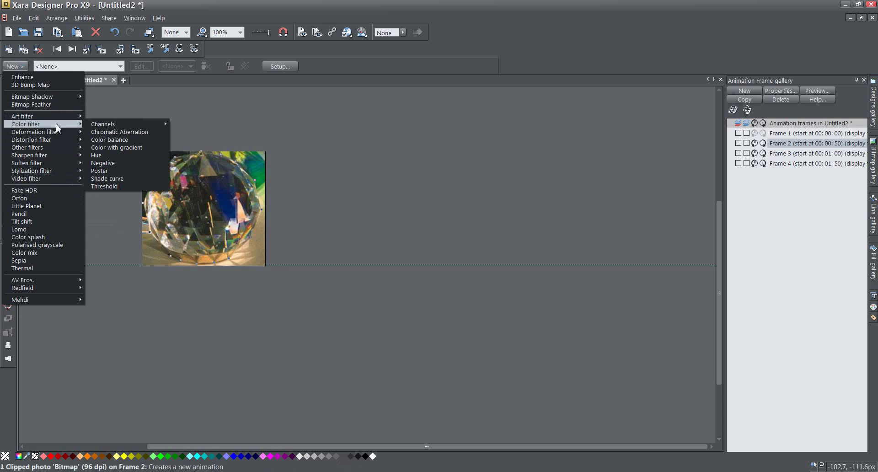
pyautogui.moveTo(105, 127)
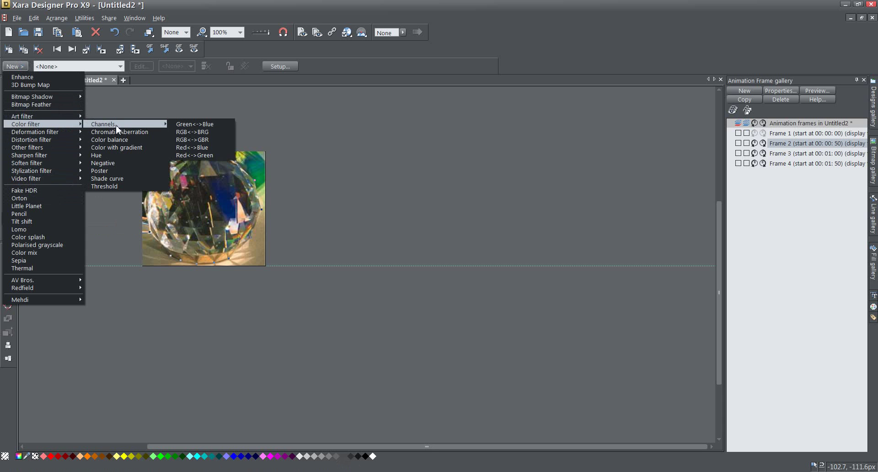
pyautogui.click(213, 124)
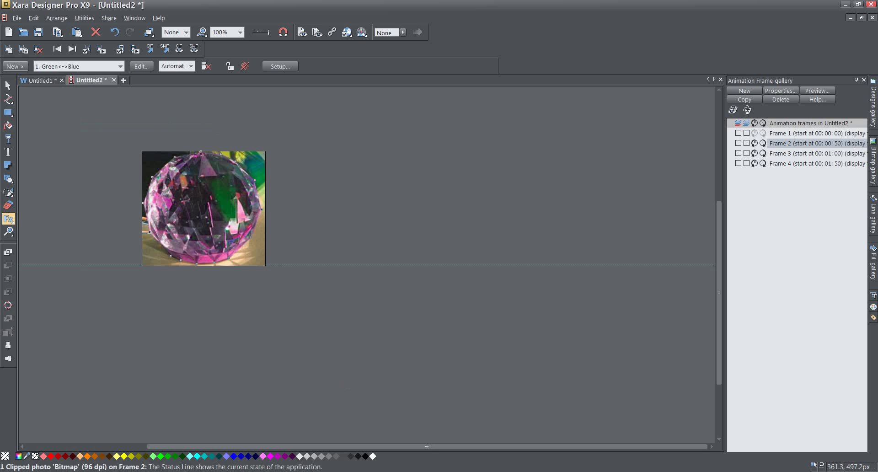
pyautogui.hotkey('alt', 'Tab')
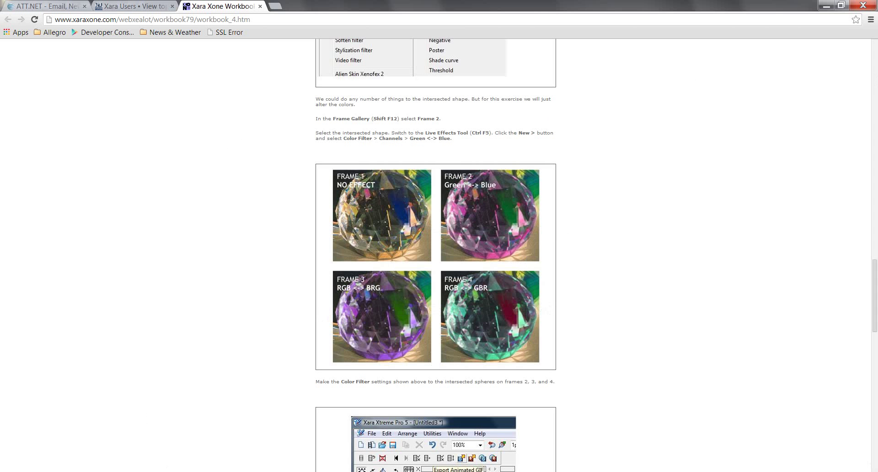
# On Frame 3, apply the Channels RGB<->BRG colour filter to the crystal photo.
pyautogui.hotkey('alt', 'Tab')
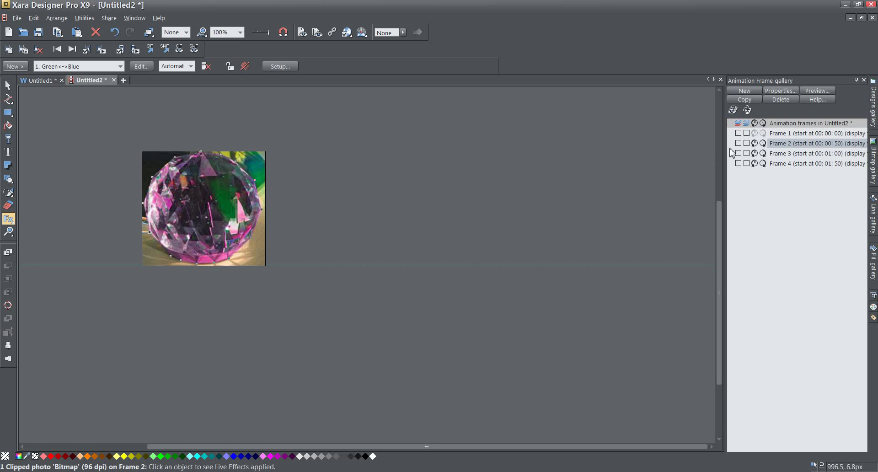
pyautogui.click(779, 155)
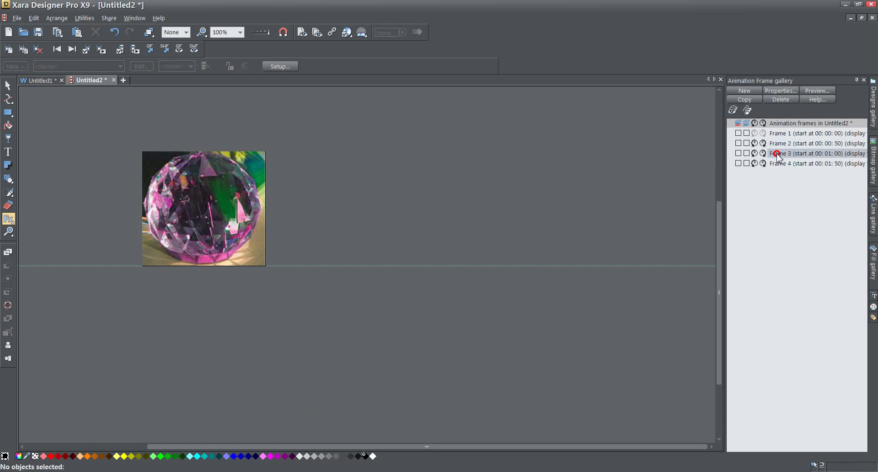
pyautogui.click(201, 178)
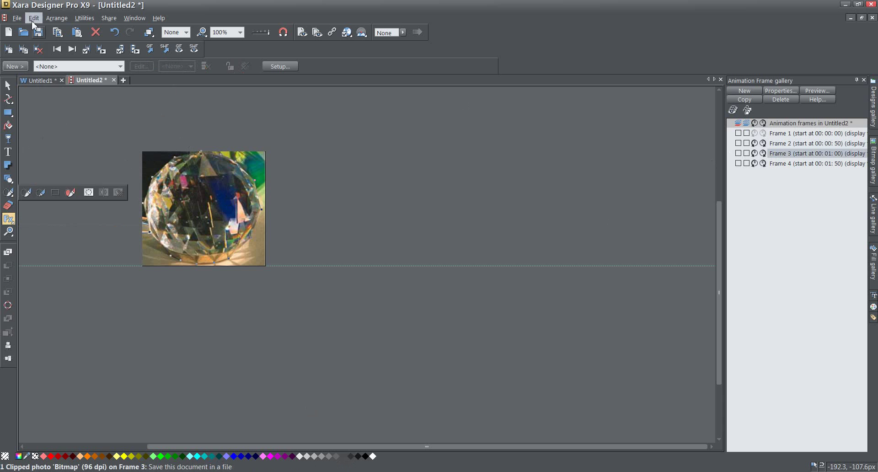
pyautogui.click(15, 66)
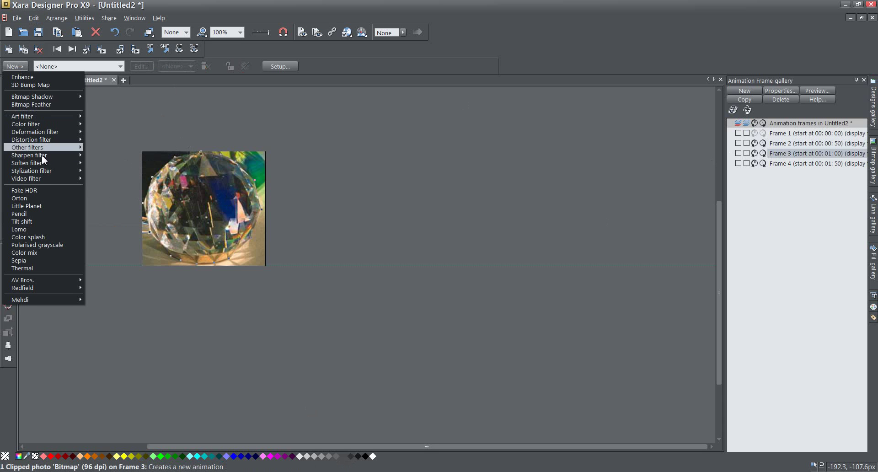
pyautogui.moveTo(46, 125)
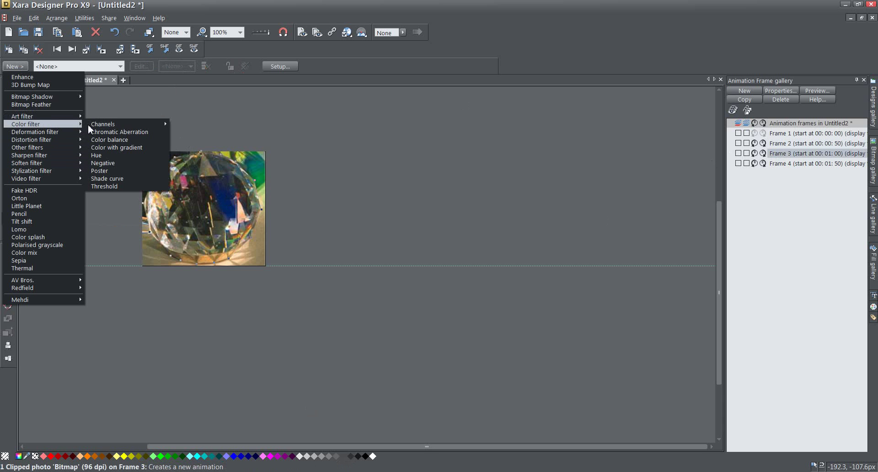
pyautogui.moveTo(133, 125)
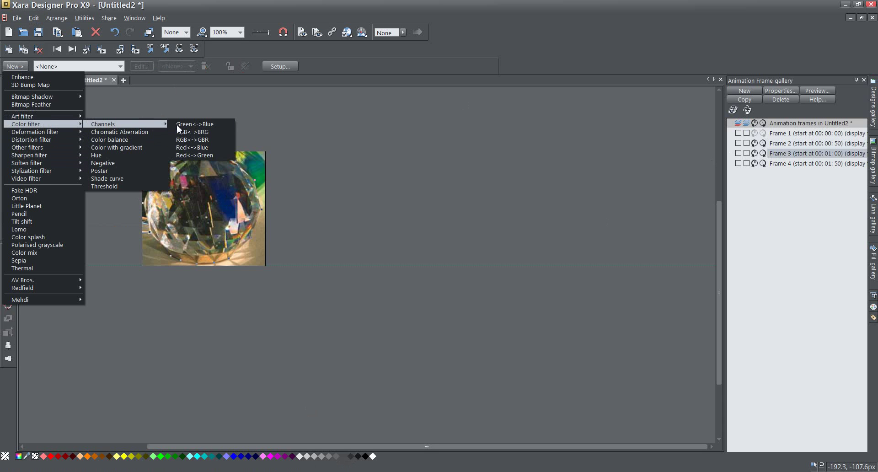
pyautogui.click(225, 132)
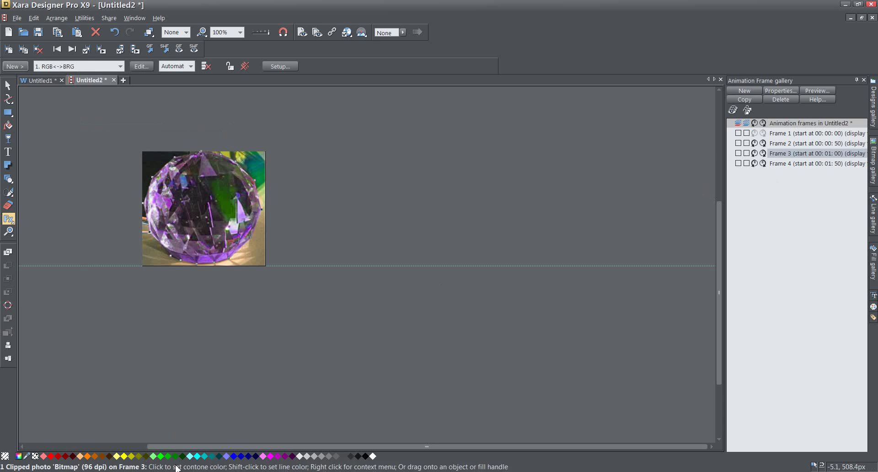
pyautogui.hotkey('alt', 'Tab')
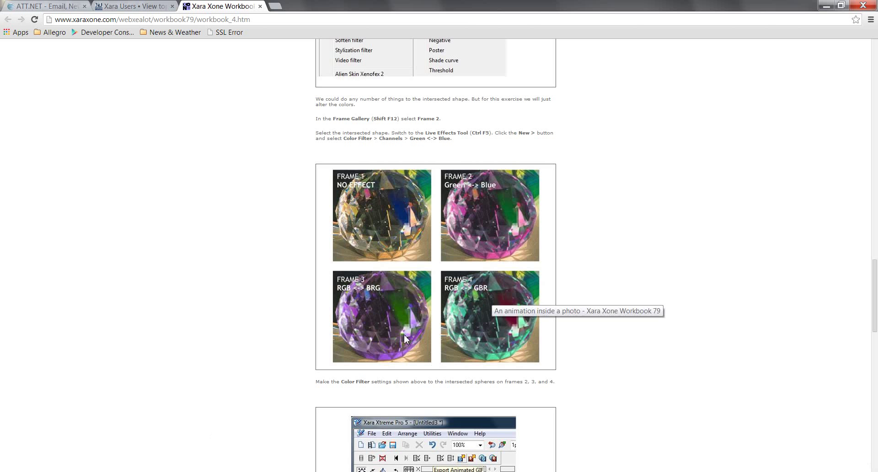
pyautogui.hotkey('alt', 'Tab')
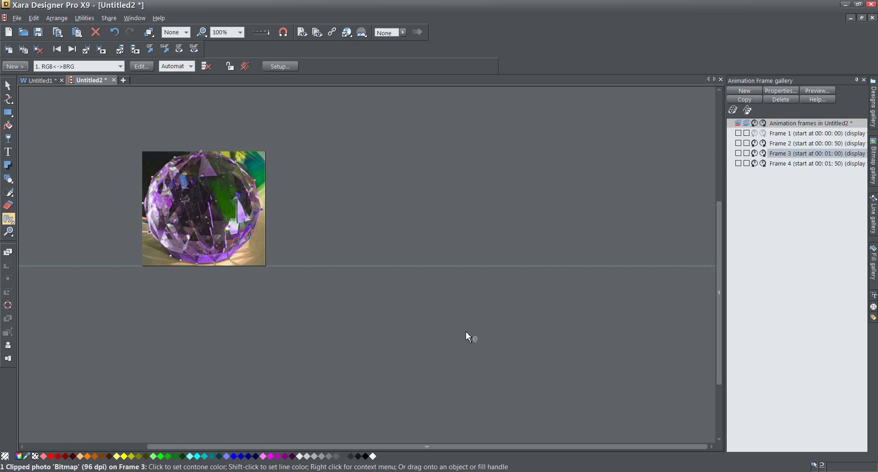
# On Frame 4, apply the Channels RGB<->GBR colour filter to the crystal photo.
pyautogui.click(812, 164)
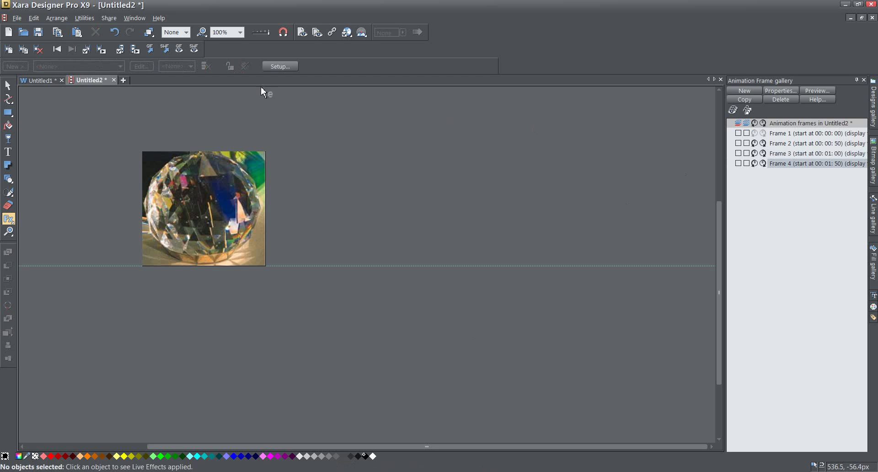
pyautogui.click(183, 175)
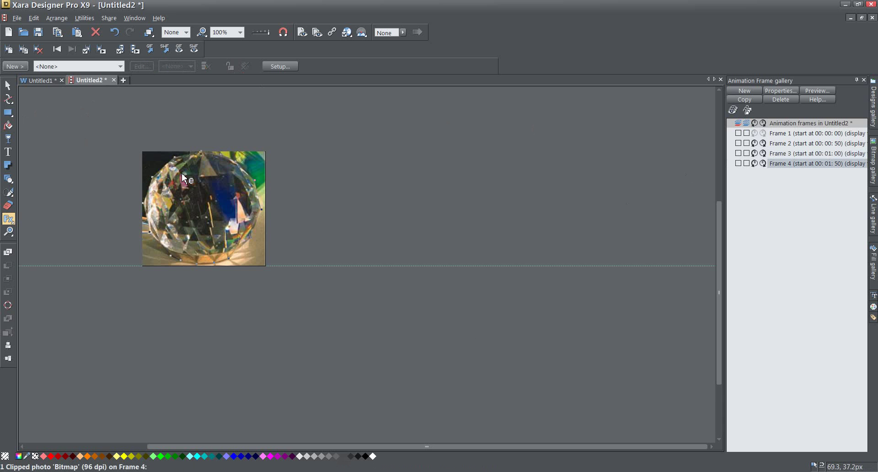
pyautogui.click(14, 66)
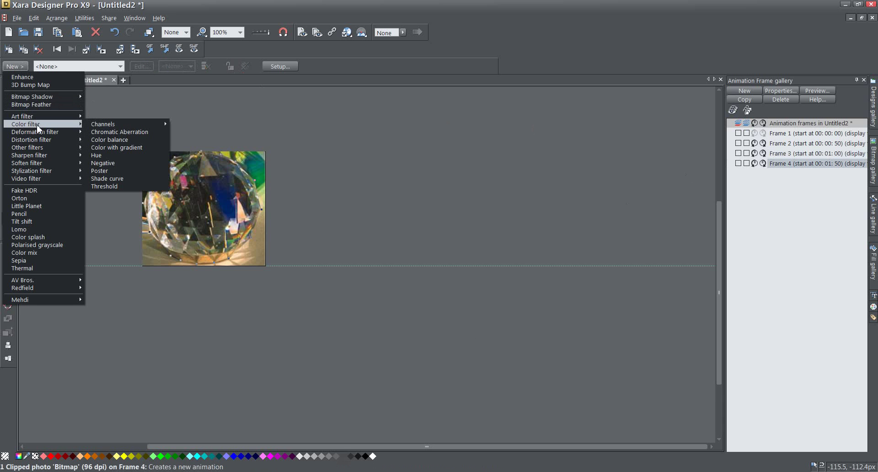
pyautogui.moveTo(119, 127)
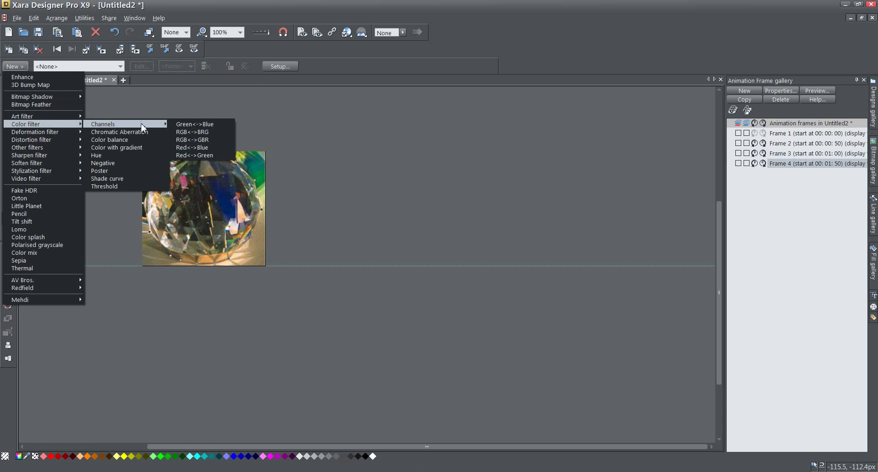
pyautogui.click(220, 140)
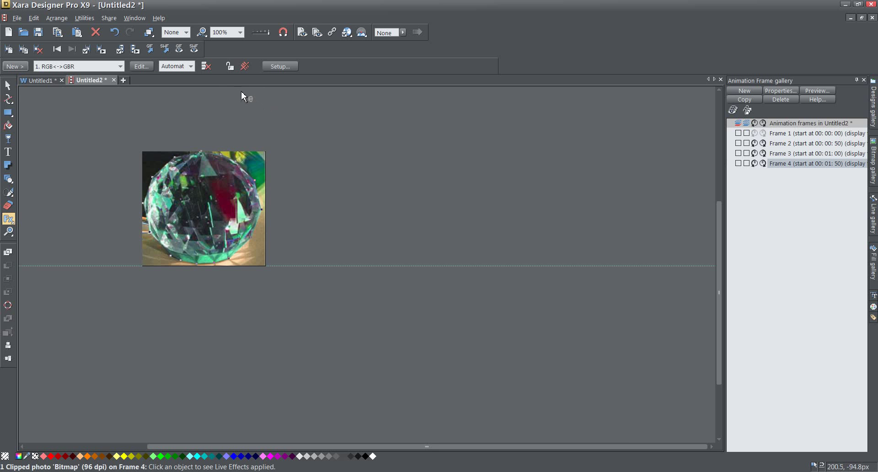
# Preview the four-frame crystal animation as a GIF in the browser, then close the preview.
pyautogui.click(178, 50)
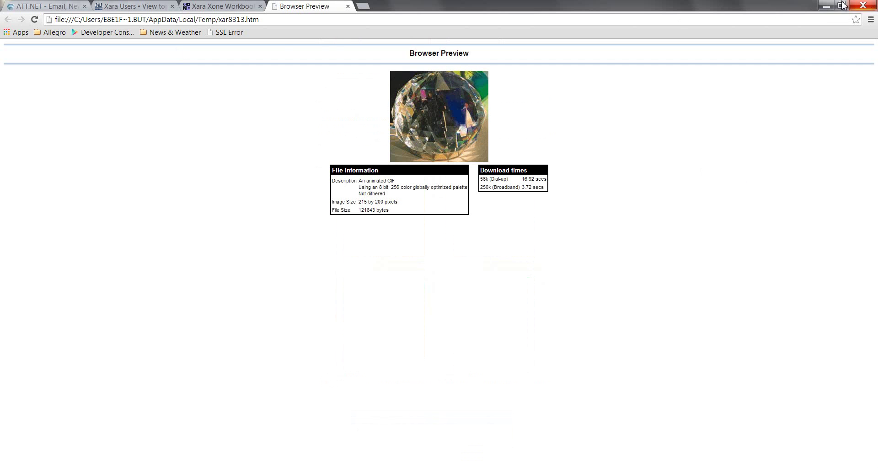
pyautogui.click(347, 6)
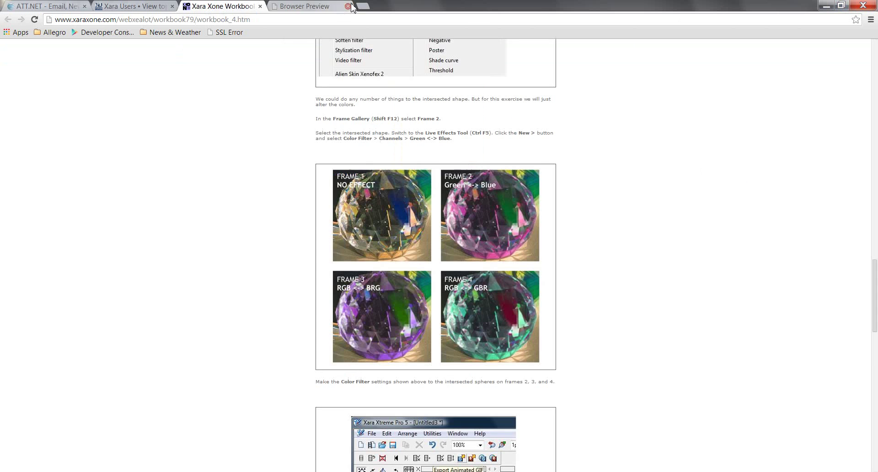
pyautogui.hotkey('alt', 'Tab')
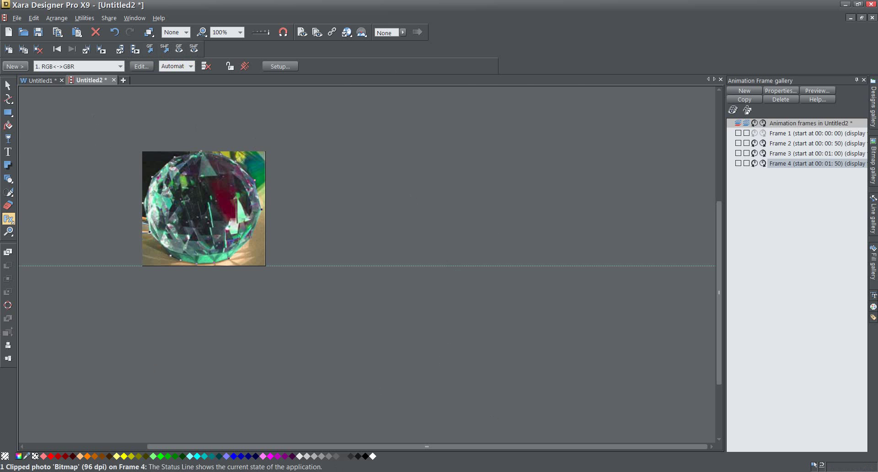
# Return to the Untitled1 design showing the pyramid photo and crystal sphere bitmap.
pyautogui.click(45, 79)
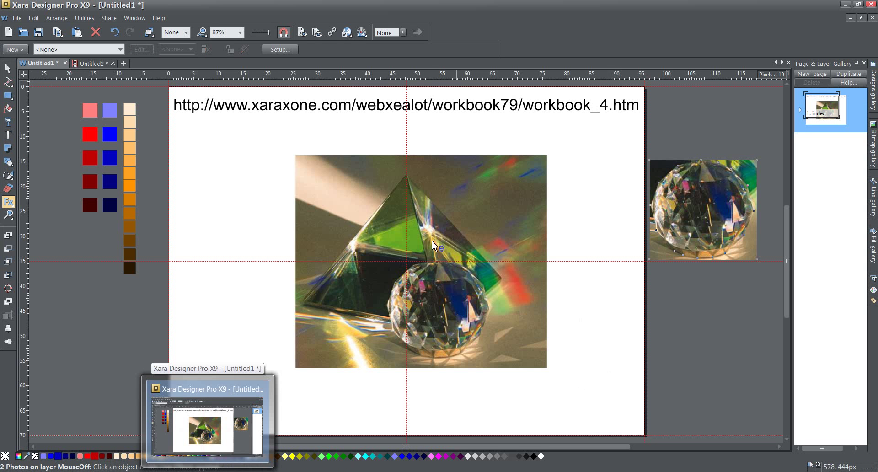